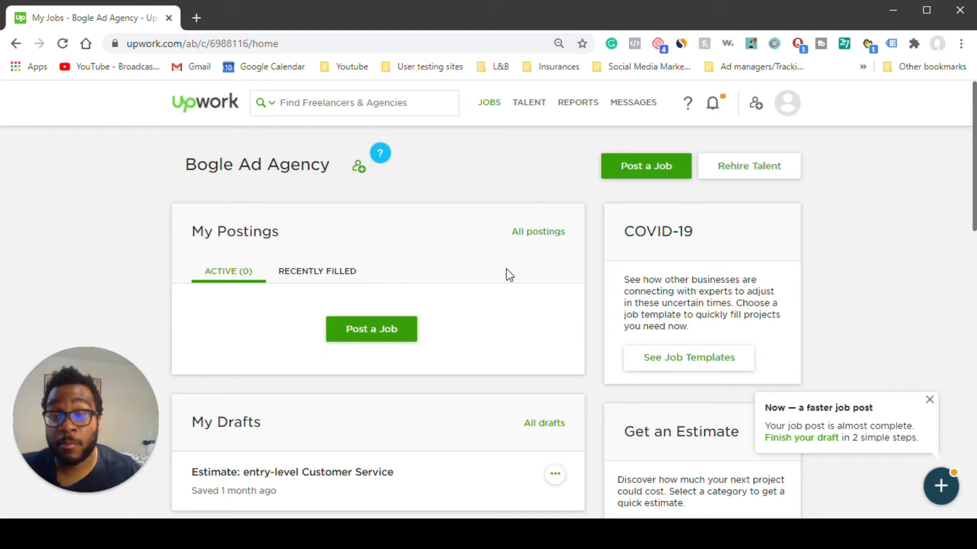
Start a new job post for short-term or part-time work and continue to its title page
left_click(789, 110)
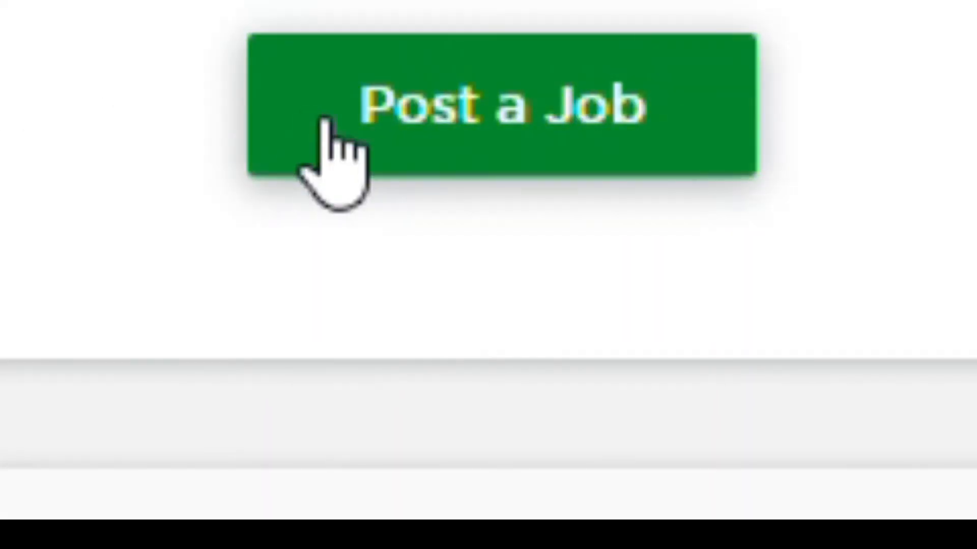
left_click(396, 122)
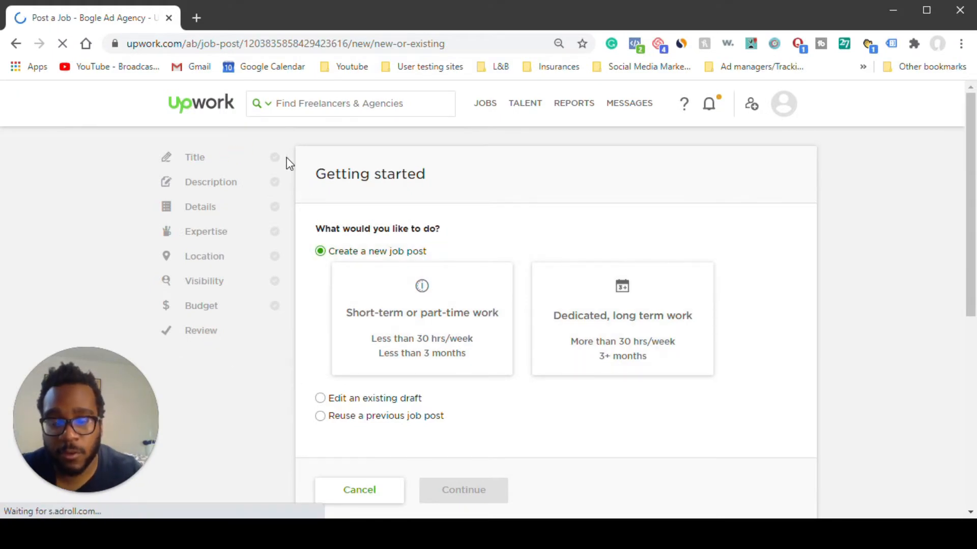
scroll(446, 320, "down", 1)
scroll(447, 313, "up", 1)
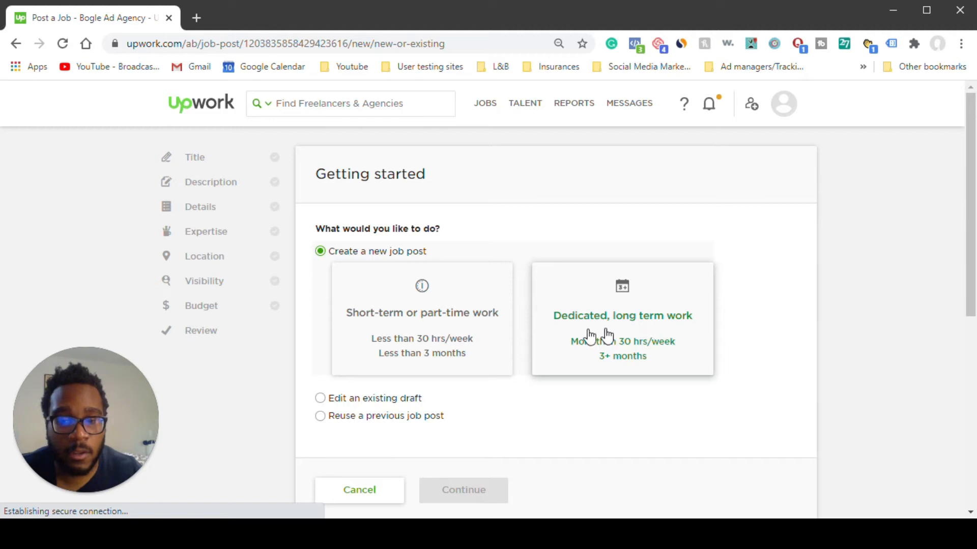
left_click(480, 336)
scroll(478, 335, "down", 3)
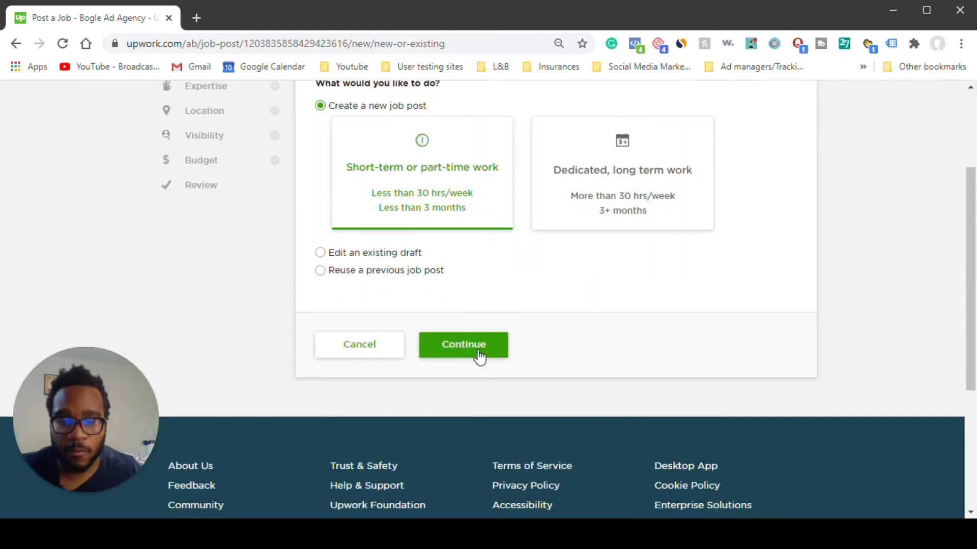
left_click(480, 351)
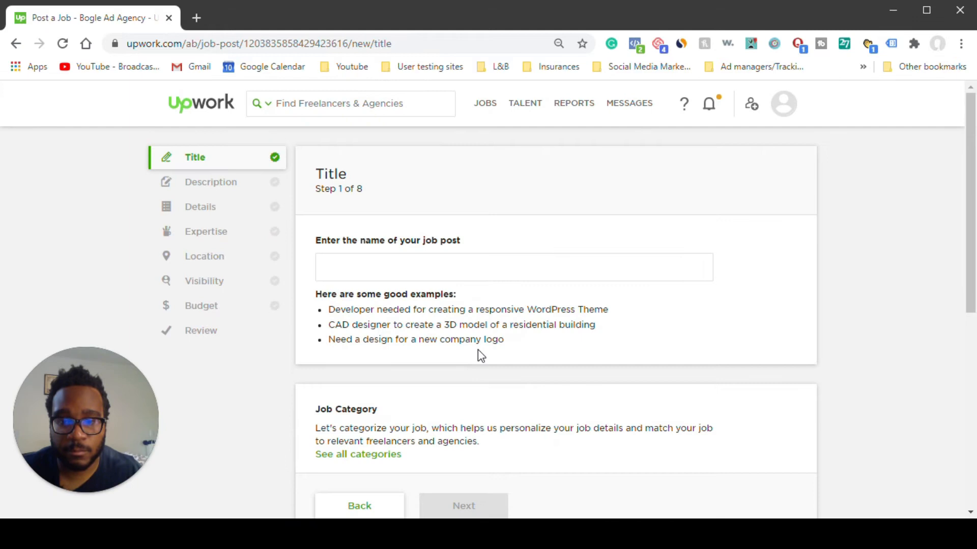
Name the job post "SMMA sales call"
scroll(478, 351, "down", 2)
scroll(466, 340, "up", 2)
left_click(412, 268)
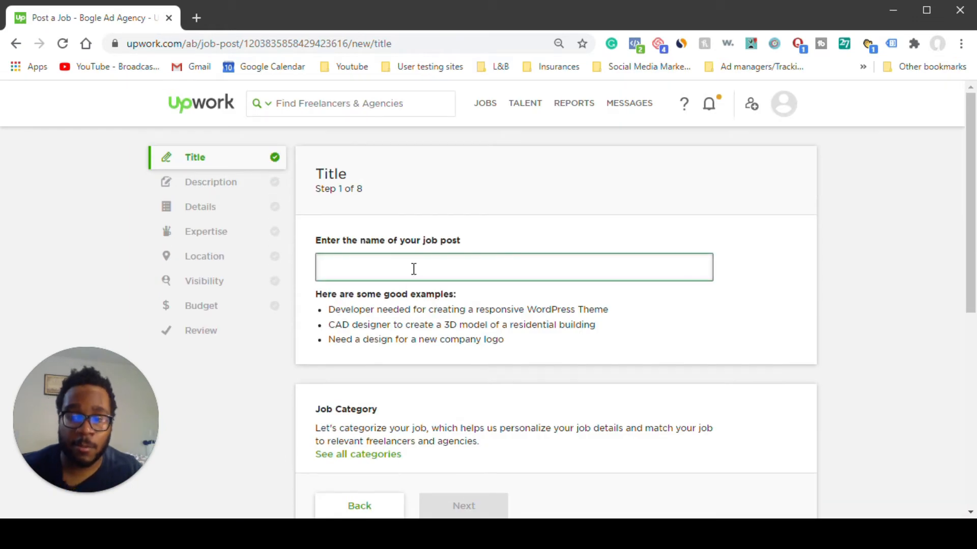
scroll(412, 269, "down", 3)
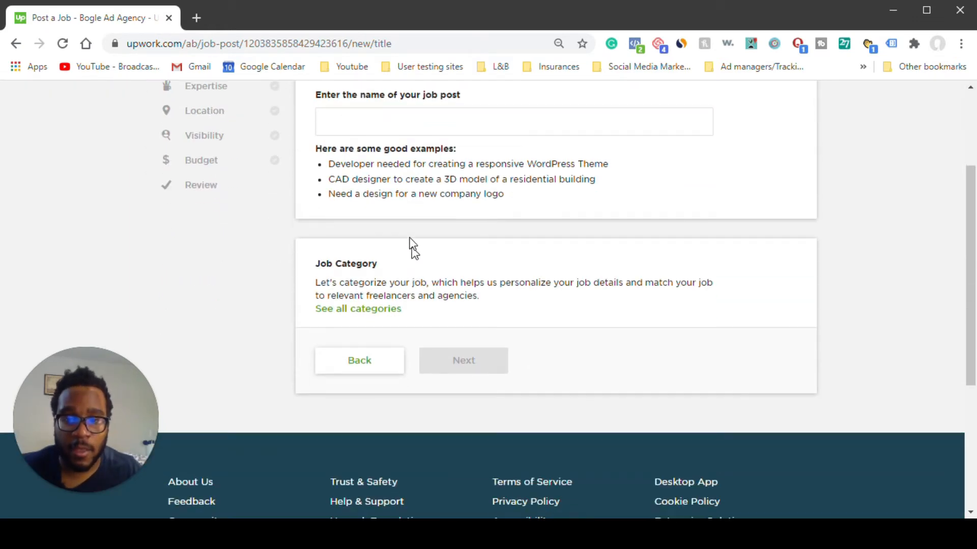
scroll(414, 198, "up", 2)
left_click(414, 198)
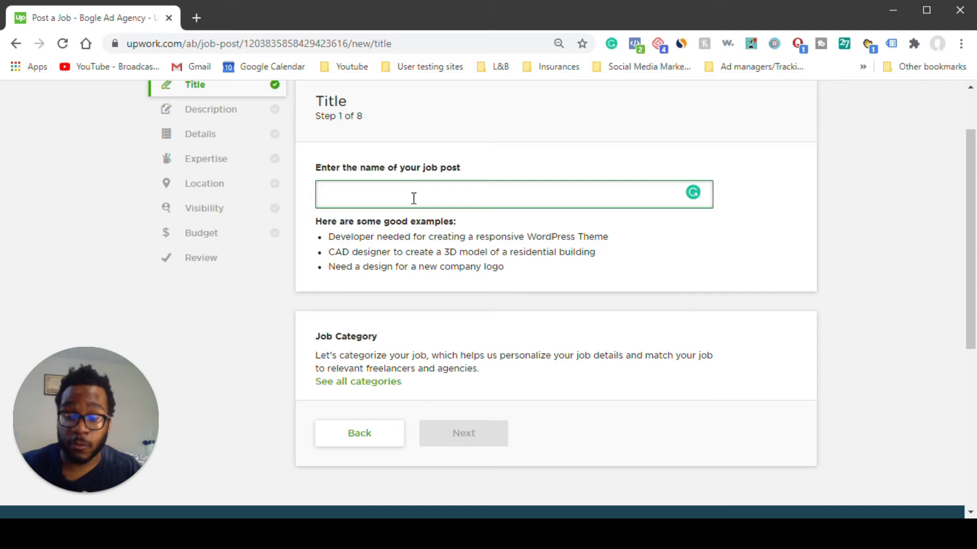
type("Sales")
key("BackSpace")
key("BackSpace")
key("BackSpace")
key("BackSpace")
key("BackSpace")
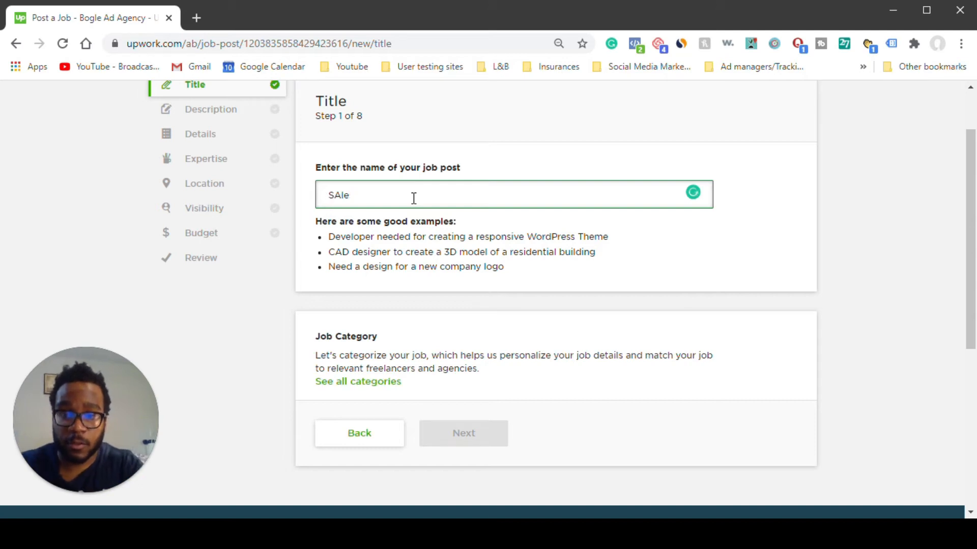
type("SMMA sa")
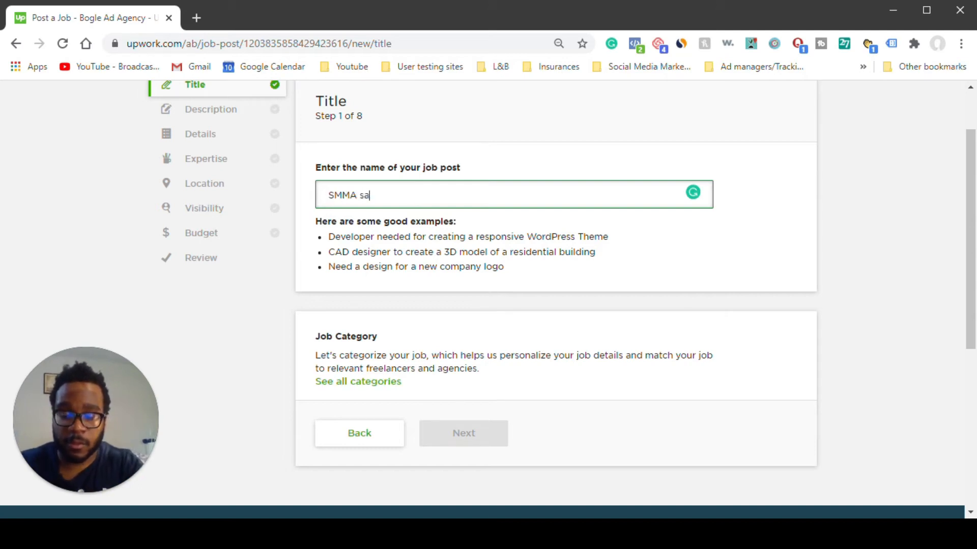
type("les call")
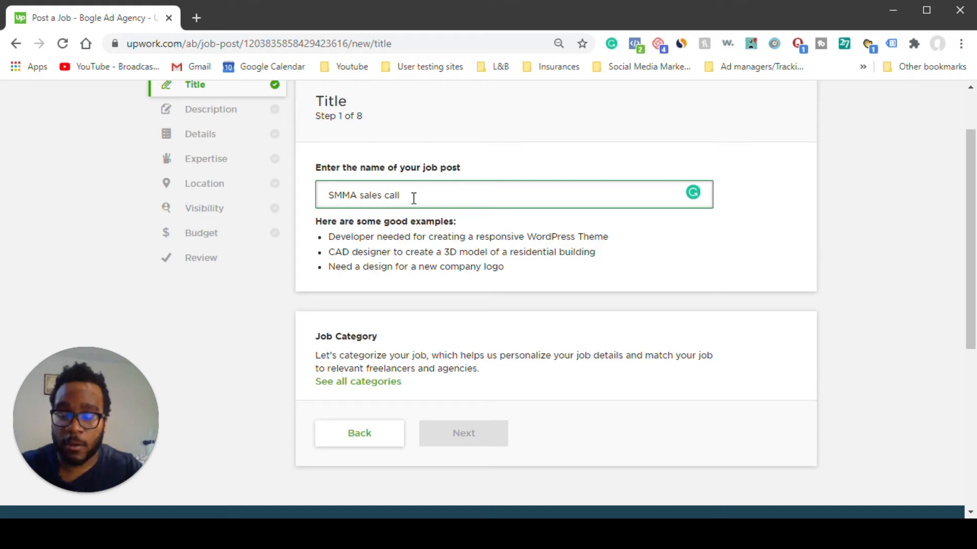
Choose Sales & Business Development as the job category
scroll(414, 201, "down", 3)
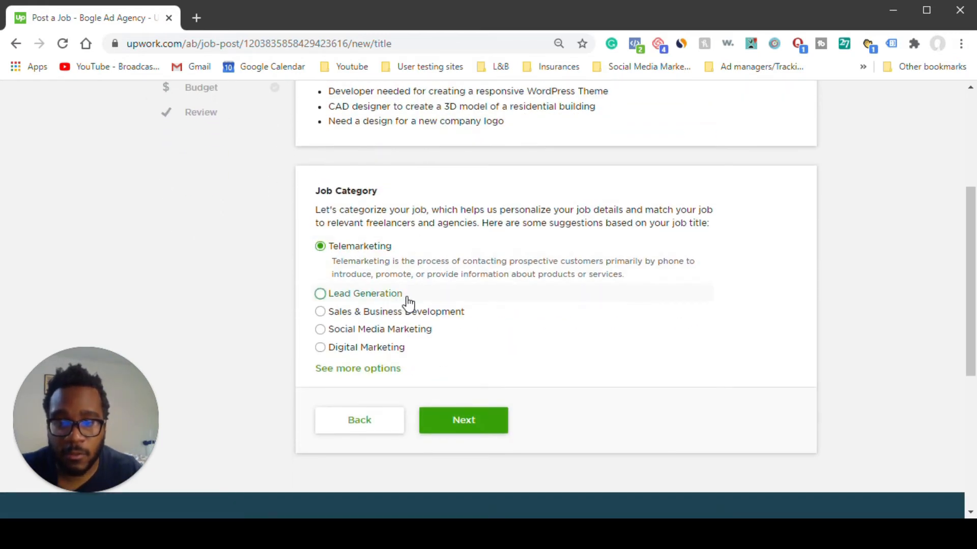
left_click(414, 311)
scroll(448, 285, "down", 3)
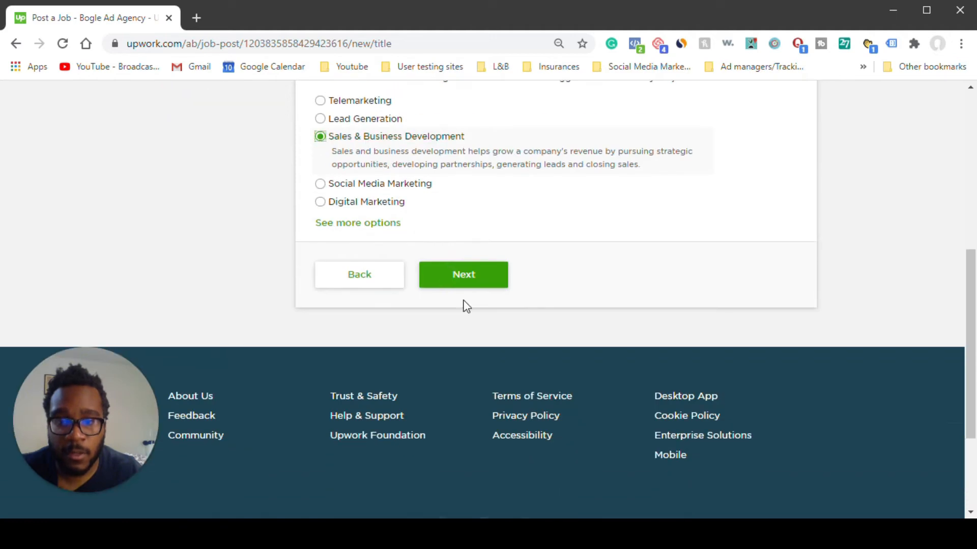
Replace the job post name with "Email eCommerce business", using the suggested spelling of eCommerce
scroll(465, 305, "up", 7)
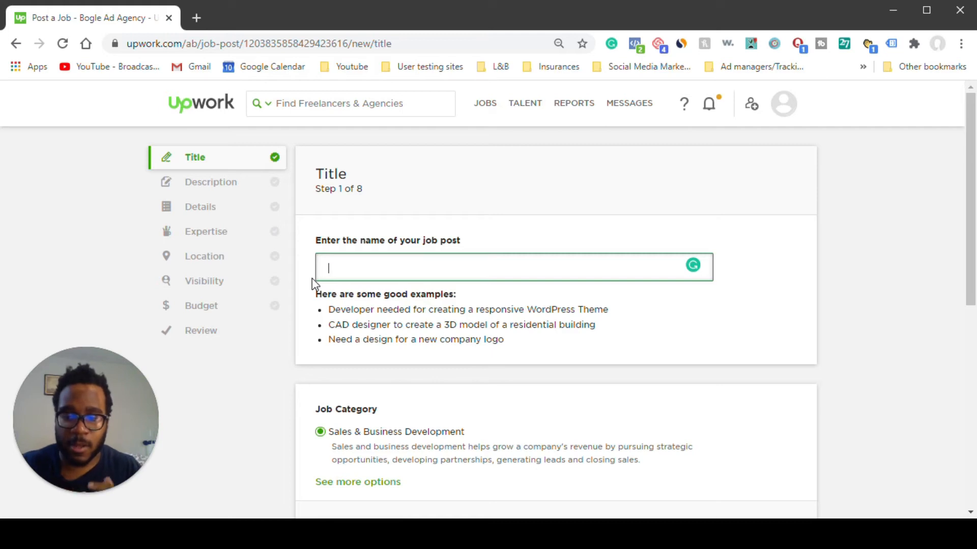
type("Email")
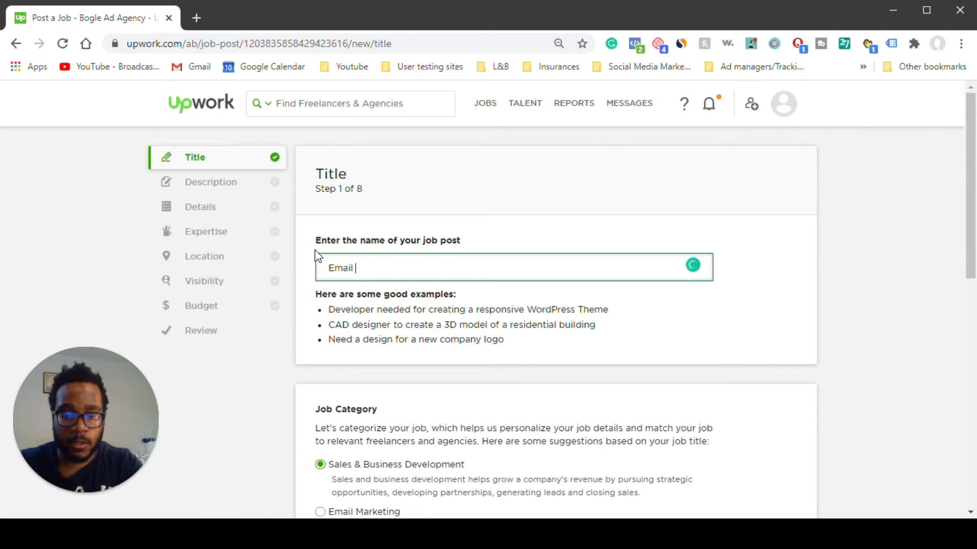
type(" ecommerc")
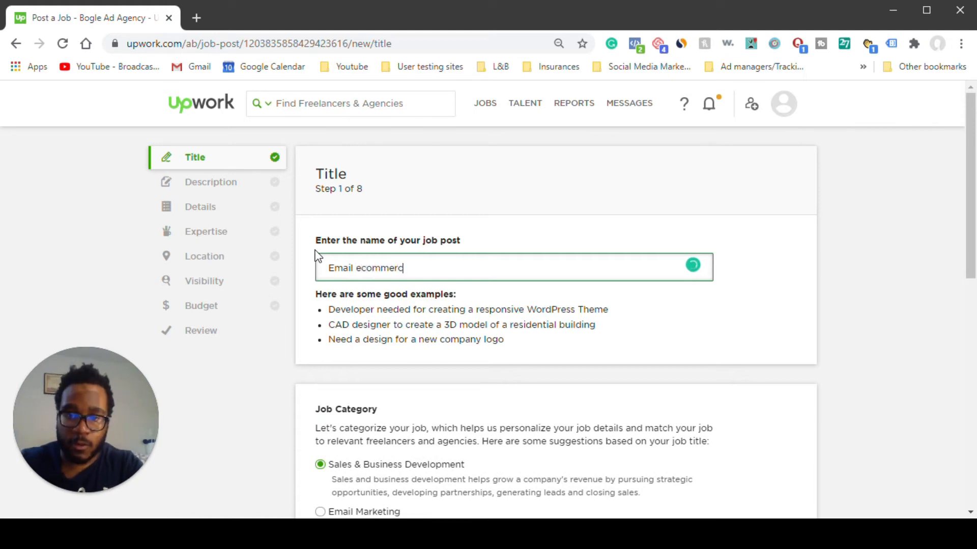
type("e business")
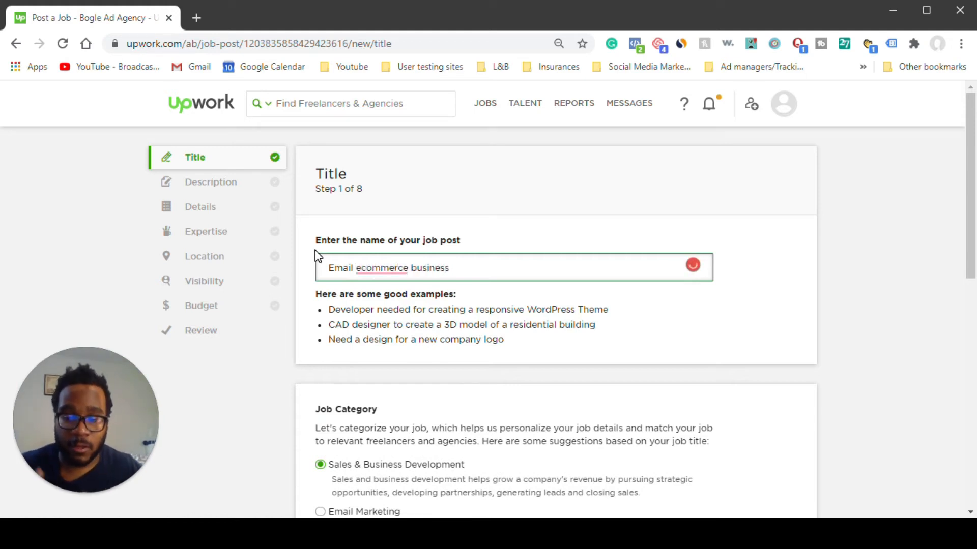
right_click(381, 271)
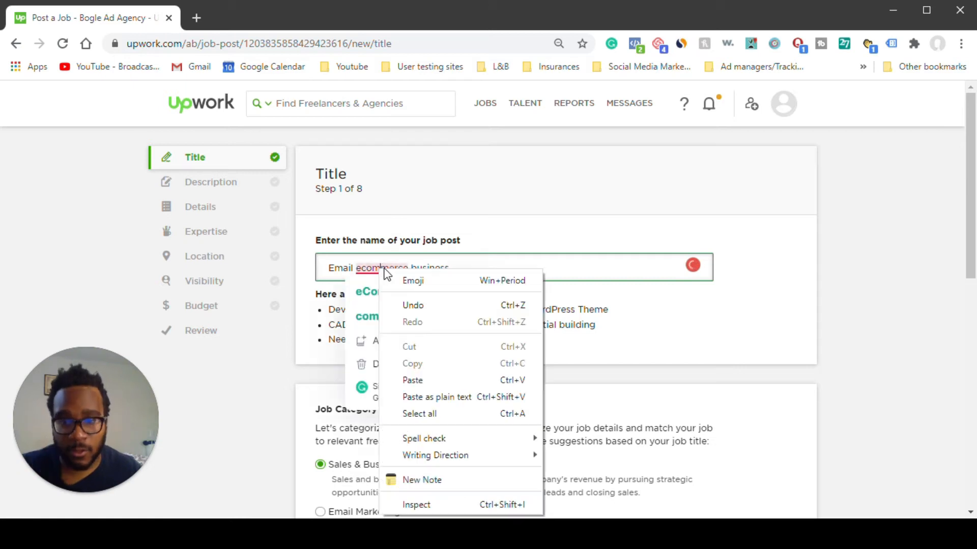
left_click(374, 293)
Set the job category to Lead Generation and proceed to the description page
scroll(432, 289, "down", 4)
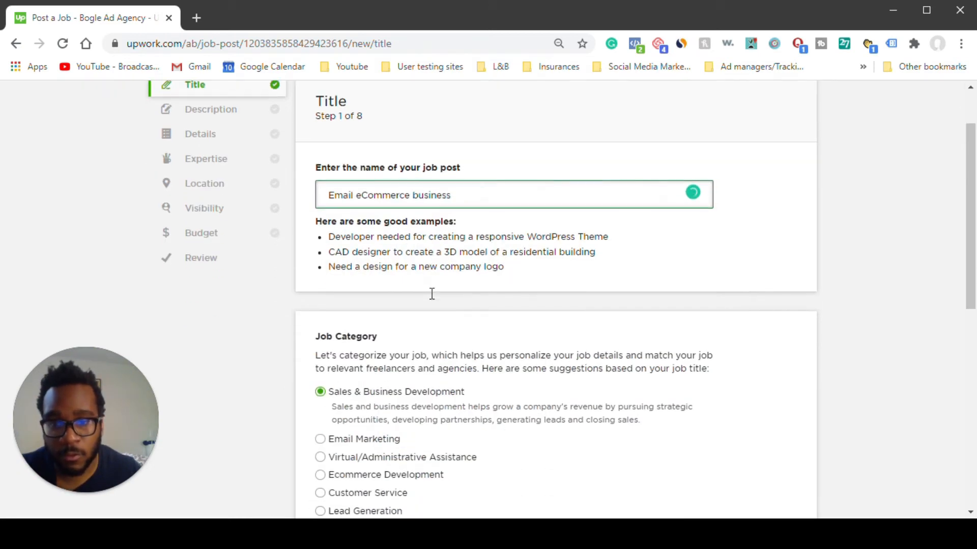
scroll(432, 302, "down", 2)
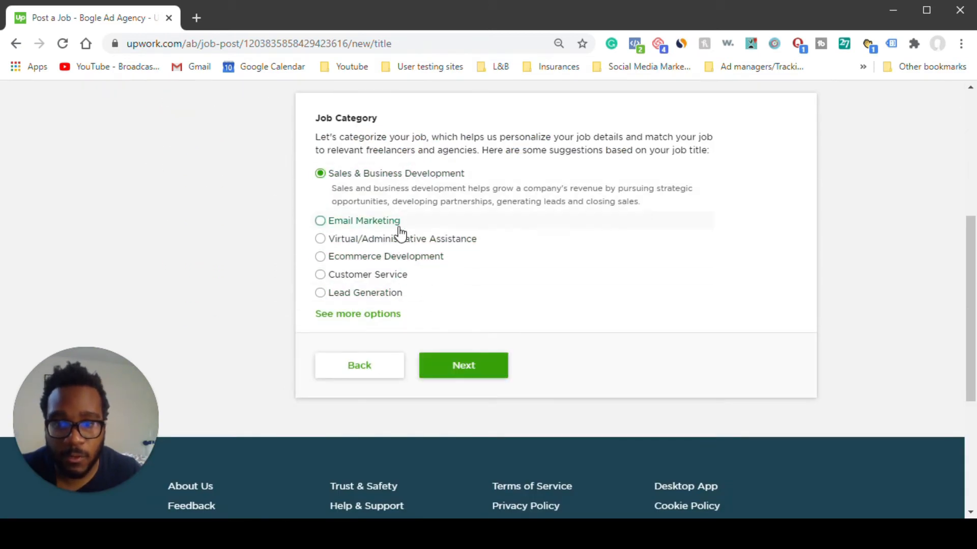
left_click(386, 293)
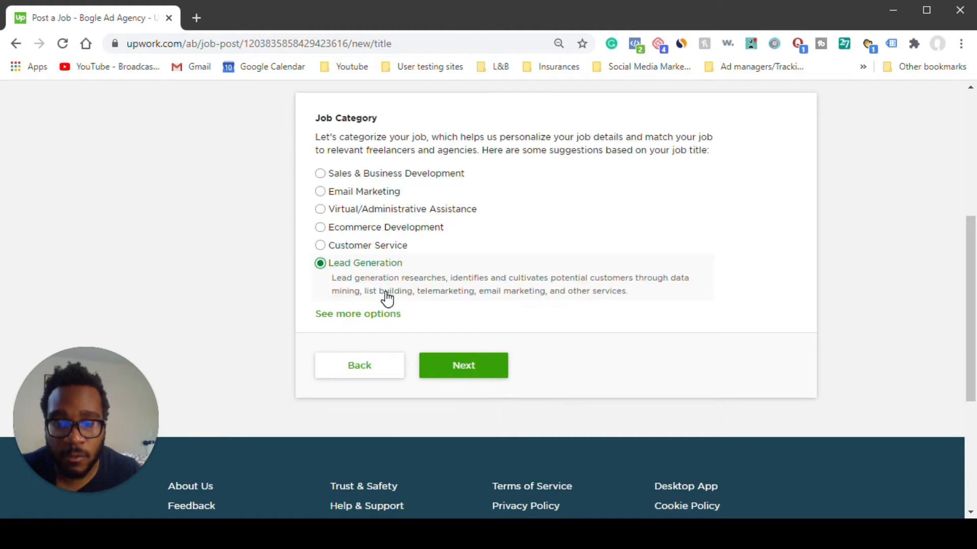
left_click(452, 368)
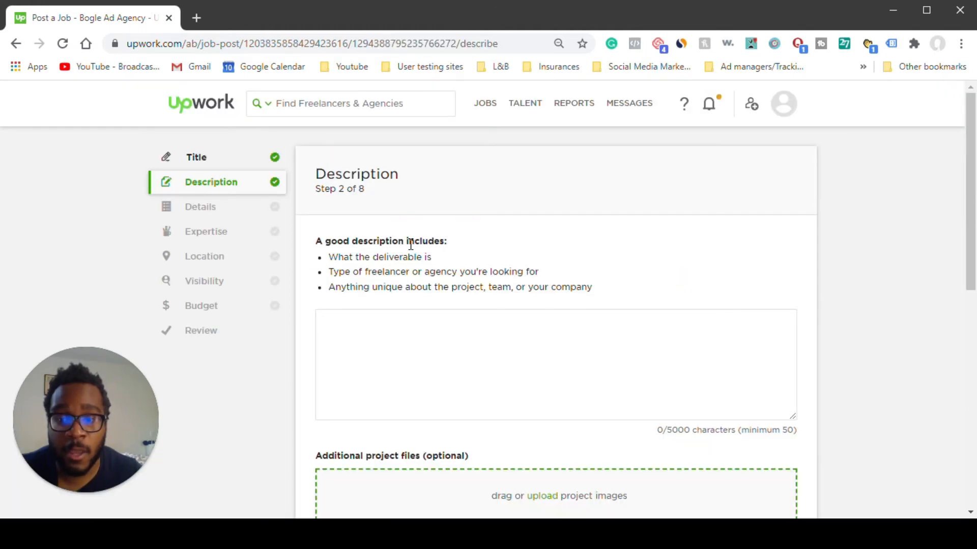
Enter the job description "Looking for a VA so send a message script to ecommerce stores"
scroll(415, 258, "down", 2)
left_click(415, 260)
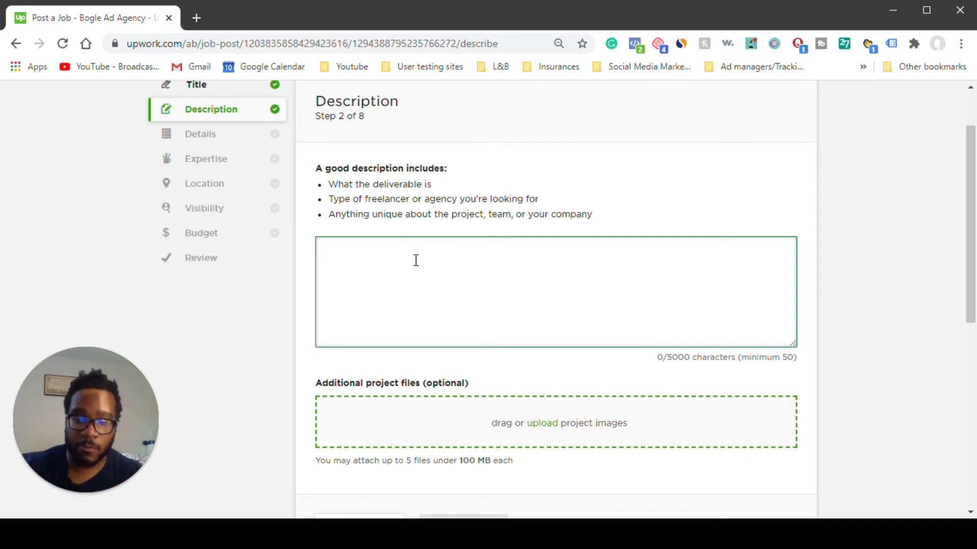
left_click(415, 261)
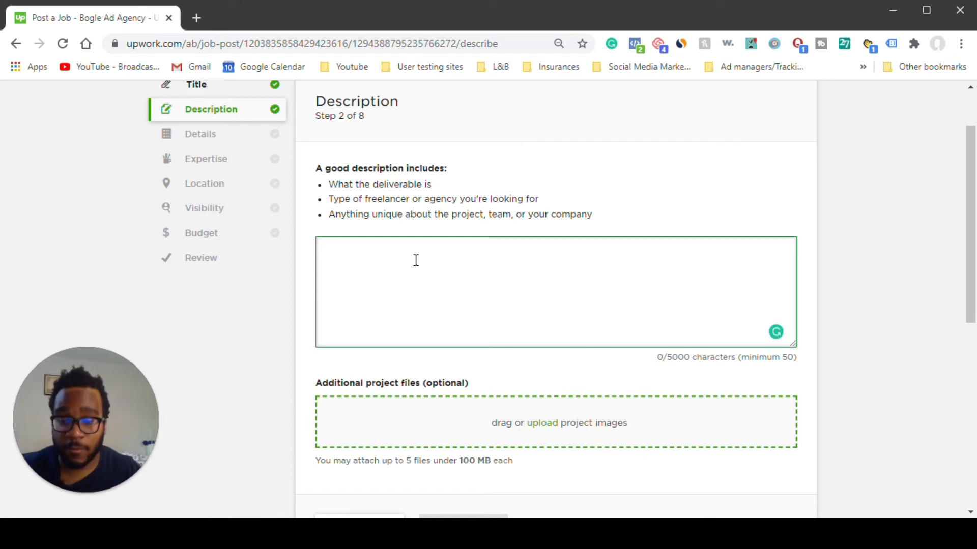
type("Looking f")
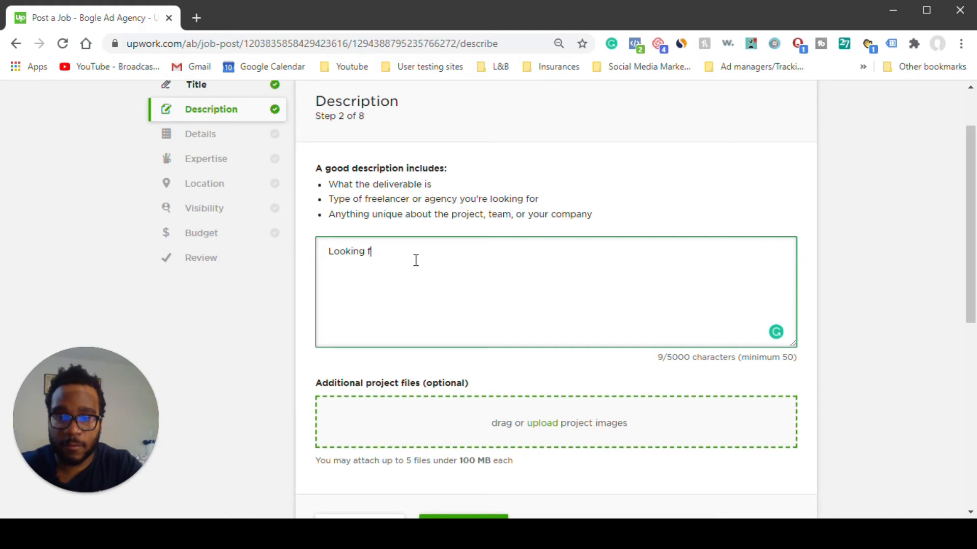
type("or a VA ")
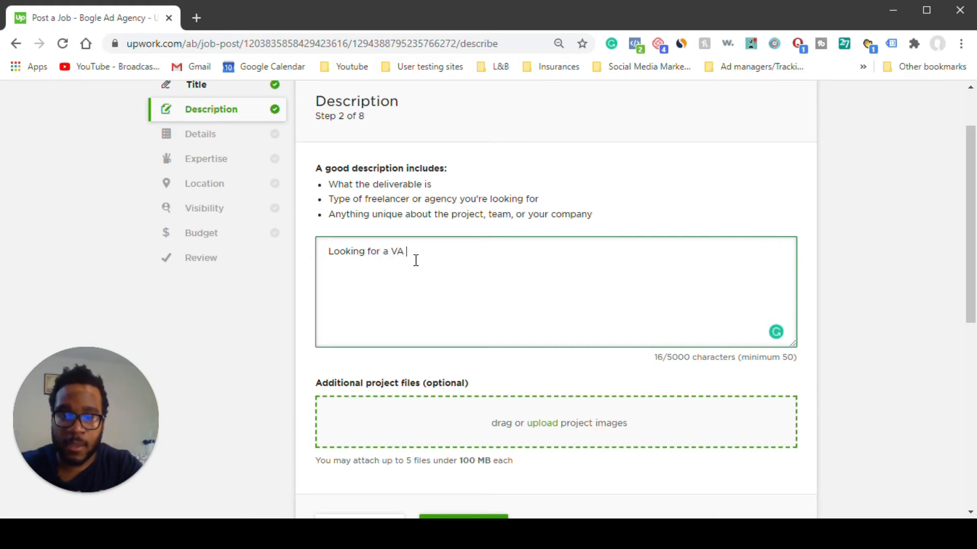
type("so send a mes")
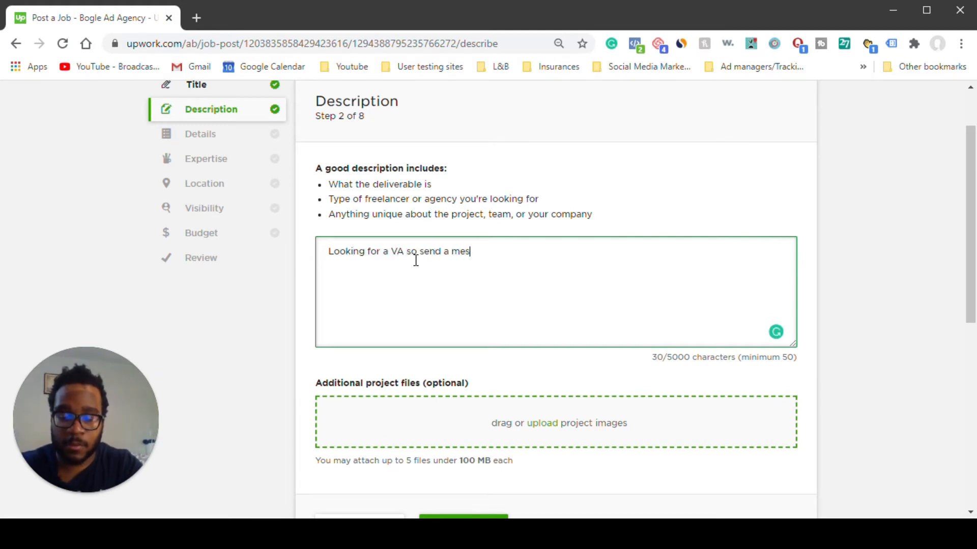
type("sage script to")
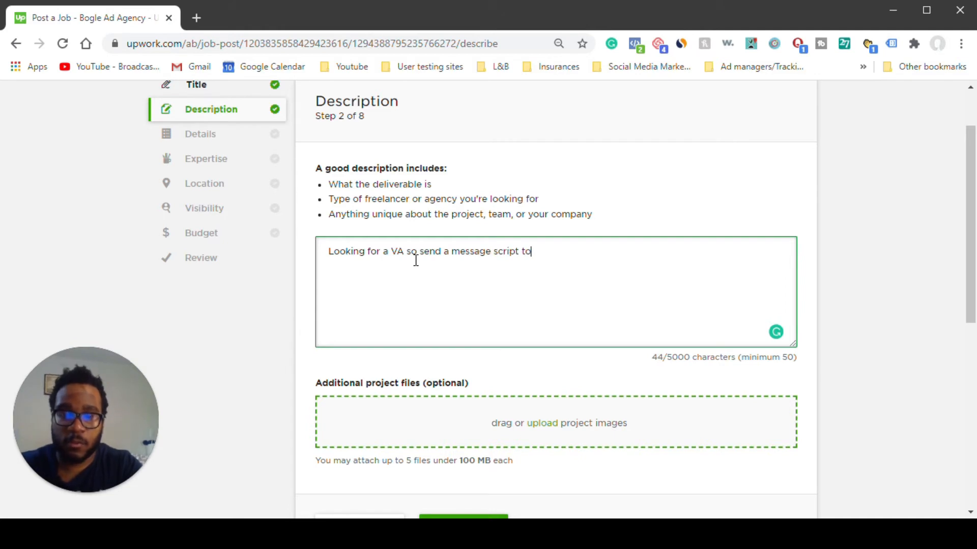
type(" ecommerc")
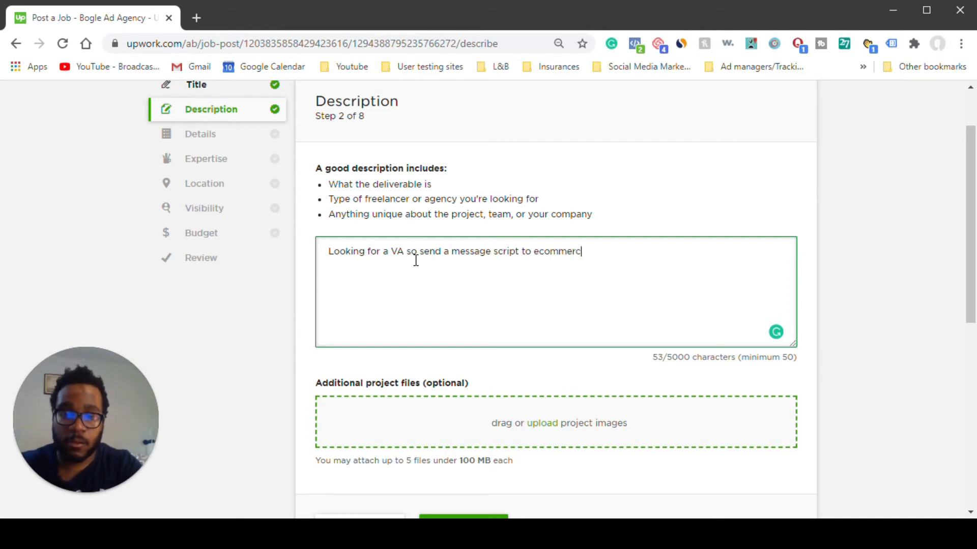
type("e stores")
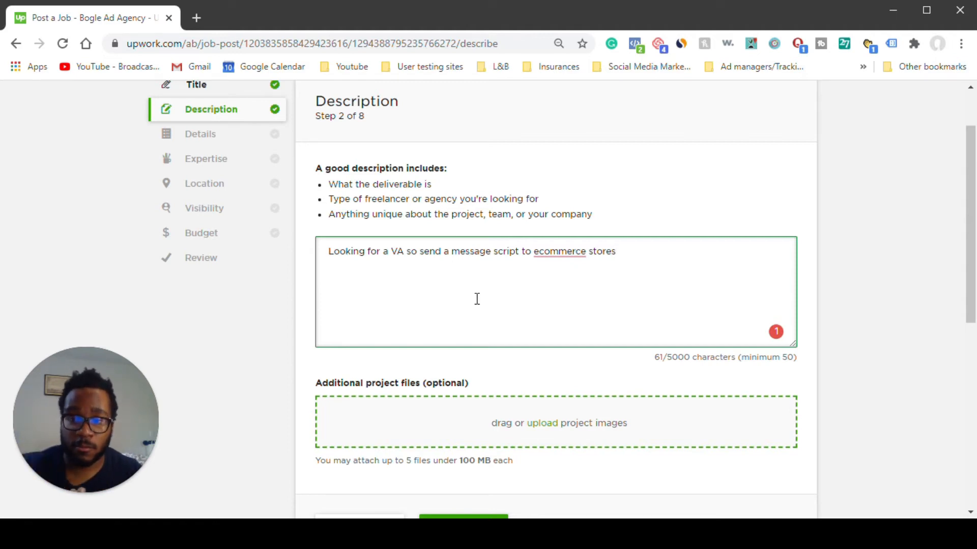
Append the filler text "sfahdahshdalhdalh" to the end of the job description and start a new line
scroll(475, 299, "up", 2)
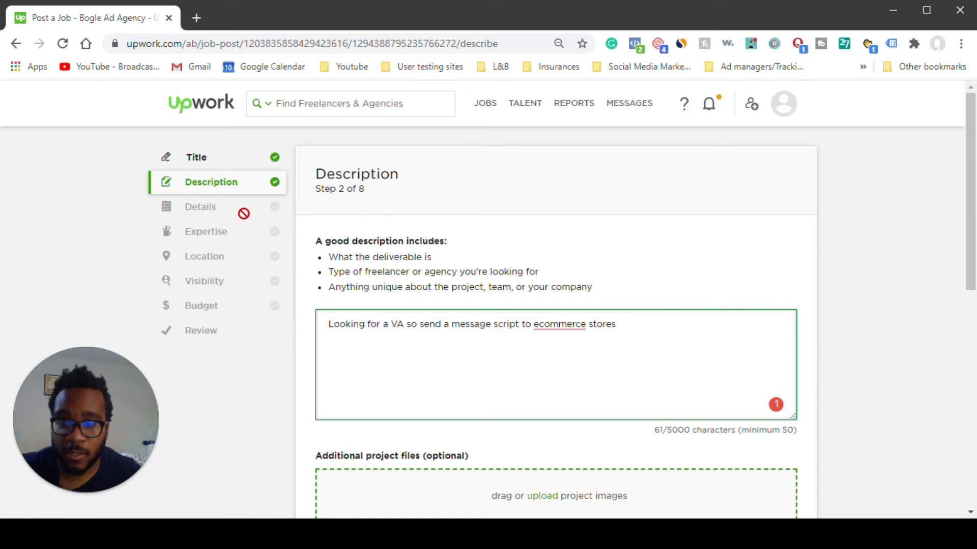
scroll(537, 318, "down", 1)
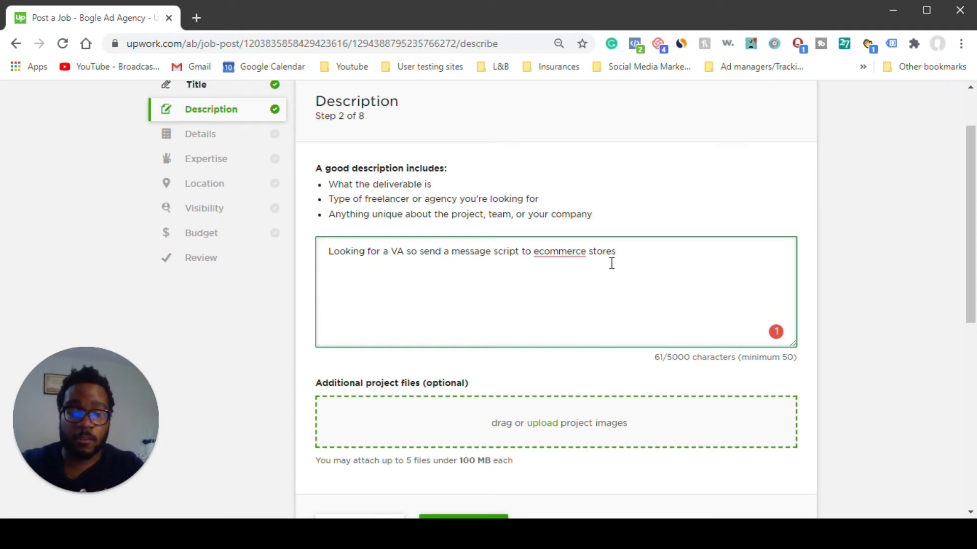
type("sfahdahshdalhdalh")
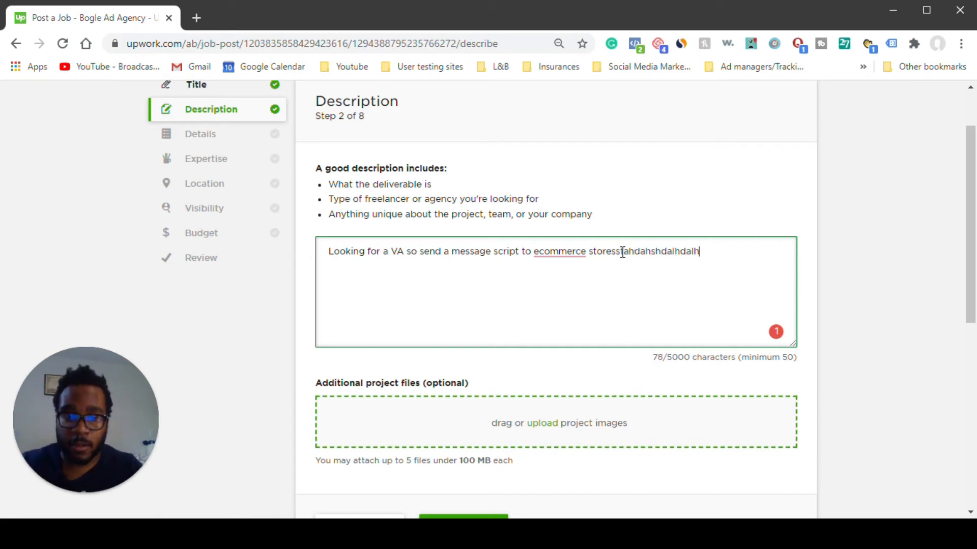
key("Return")
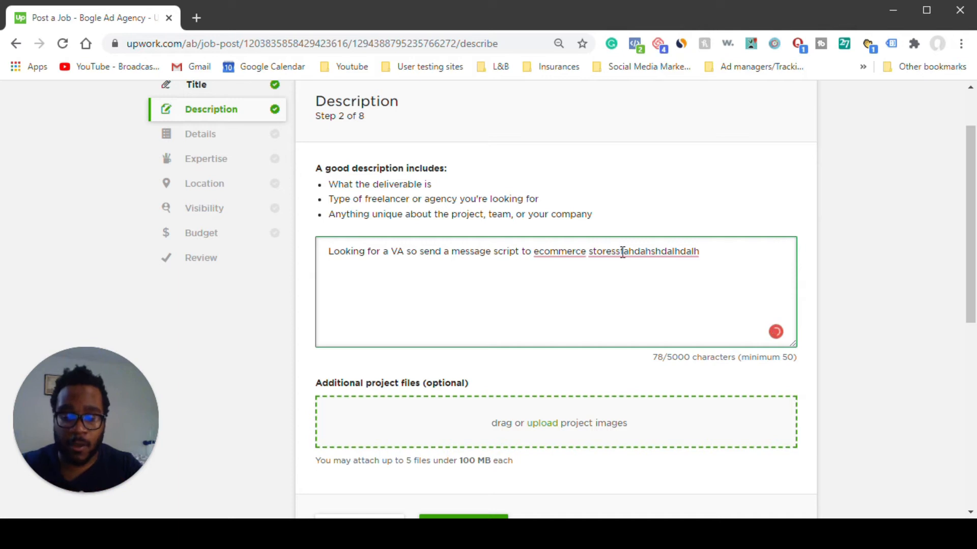
Write "please type red so i know you read this ahsldhjsdhkashkashd" as the description's second line
type("please r")
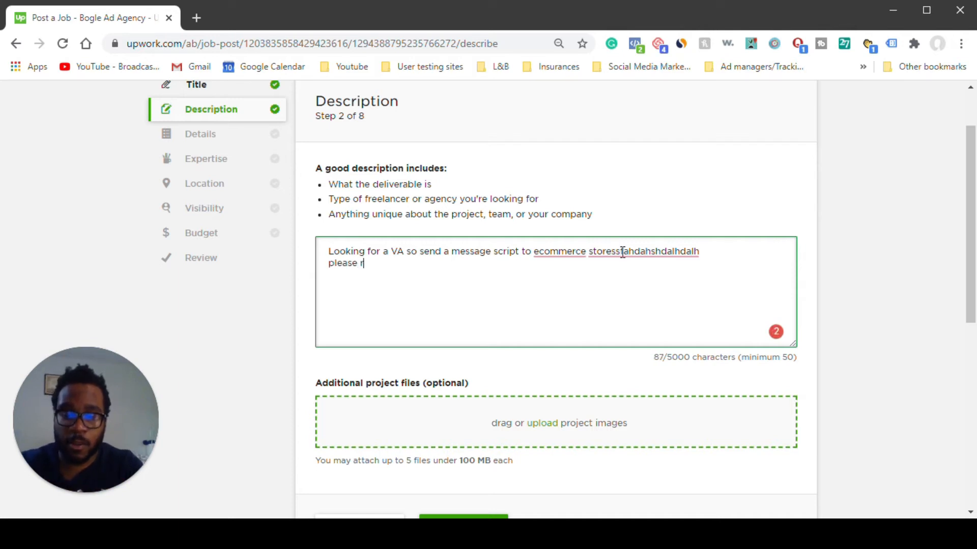
key("BackSpace")
type("type ")
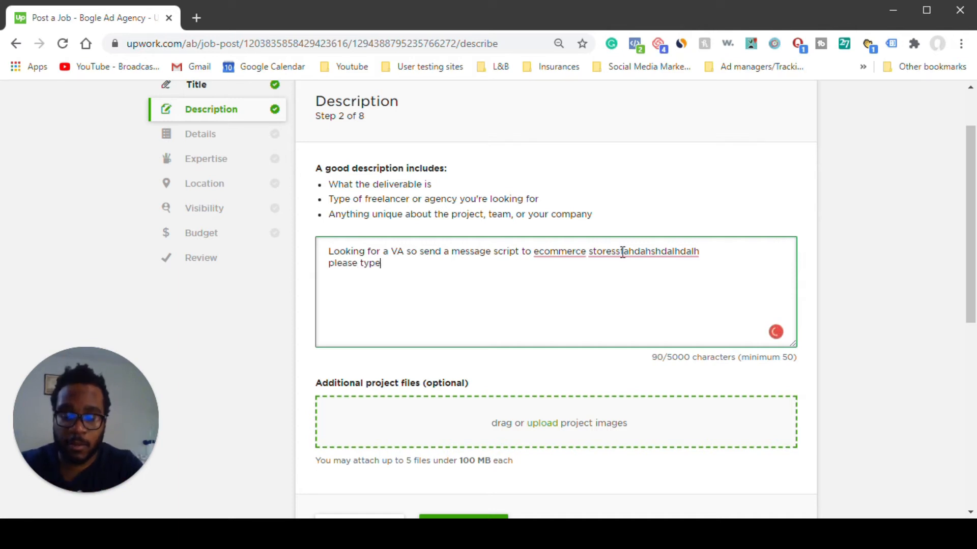
type("red so ")
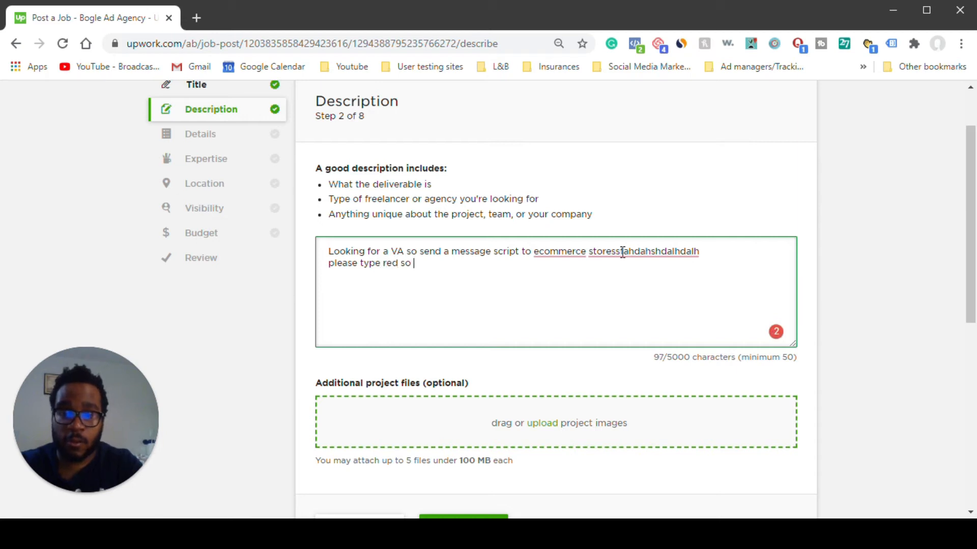
type("i know yo")
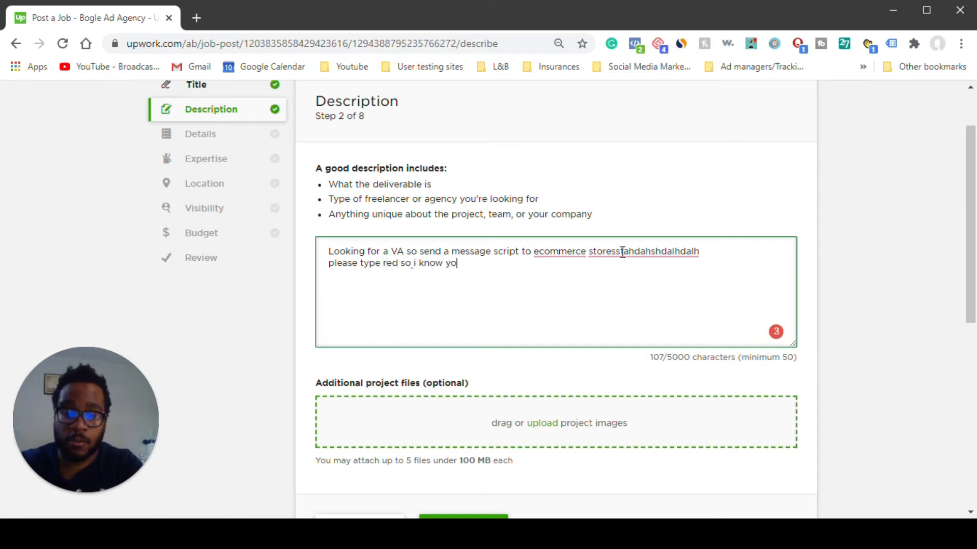
type("u read this")
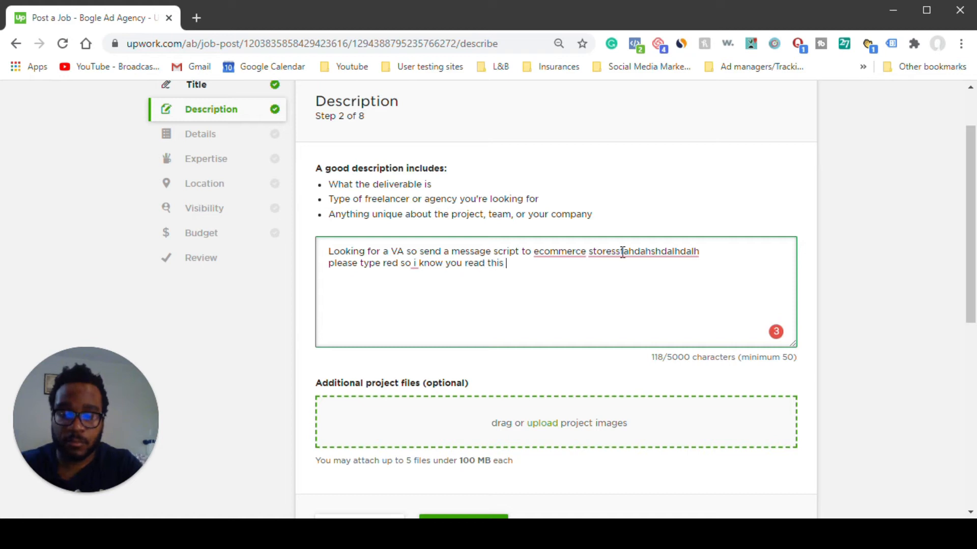
type(" ahsldhjsdhkashkashd")
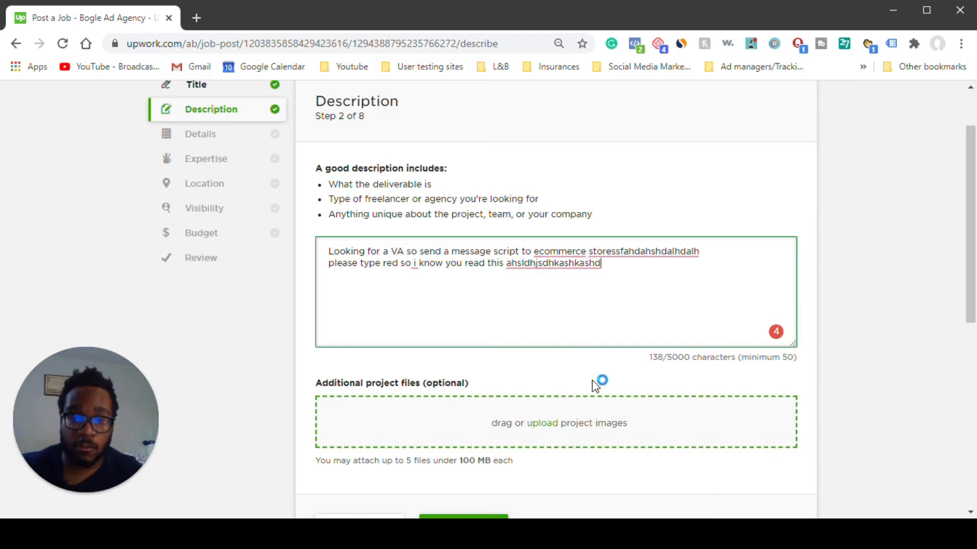
Review the description page and highlight part of the instruction asking applicants to type red
scroll(596, 376, "up", 2)
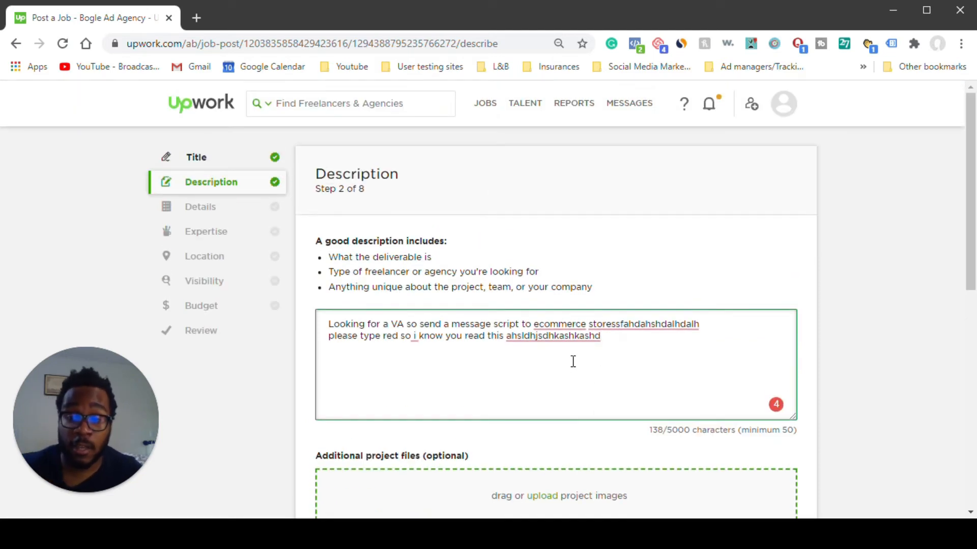
scroll(572, 361, "down", 2)
scroll(573, 361, "down", 1)
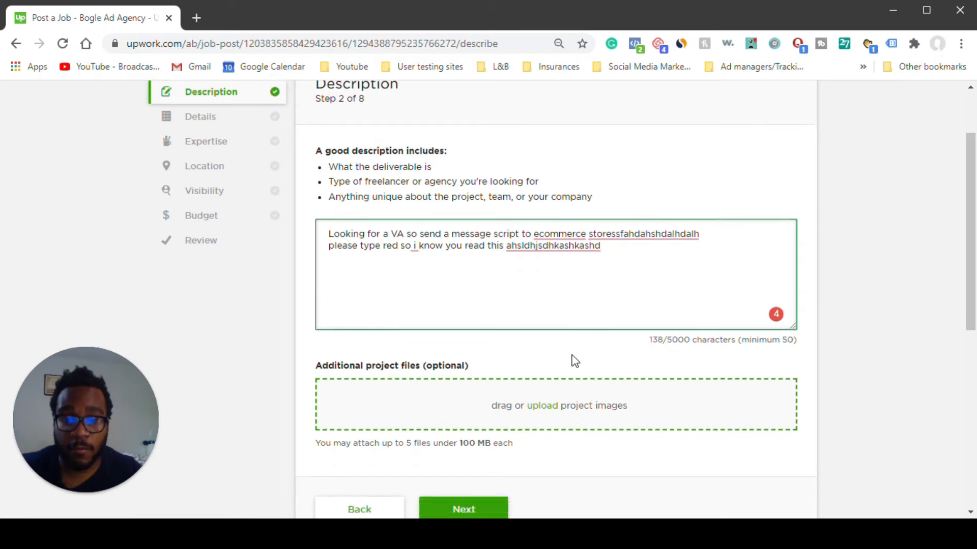
scroll(574, 361, "down", 4)
scroll(573, 357, "up", 6)
scroll(573, 352, "down", 3)
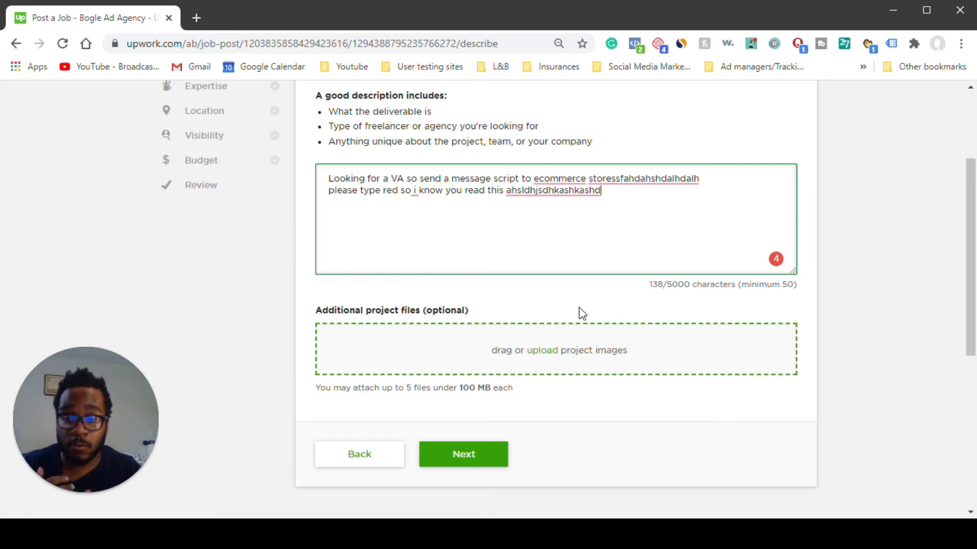
scroll(530, 346, "up", 3)
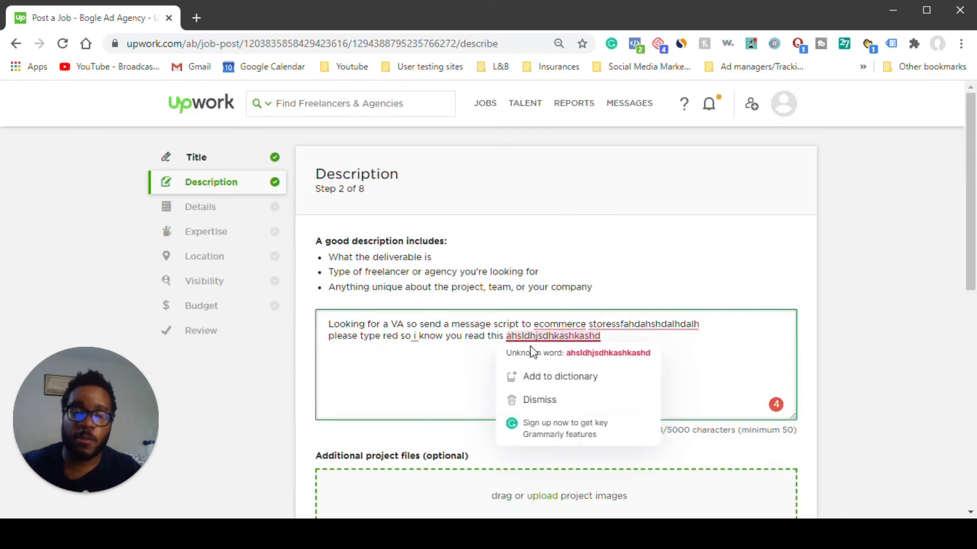
scroll(530, 343, "down", 1)
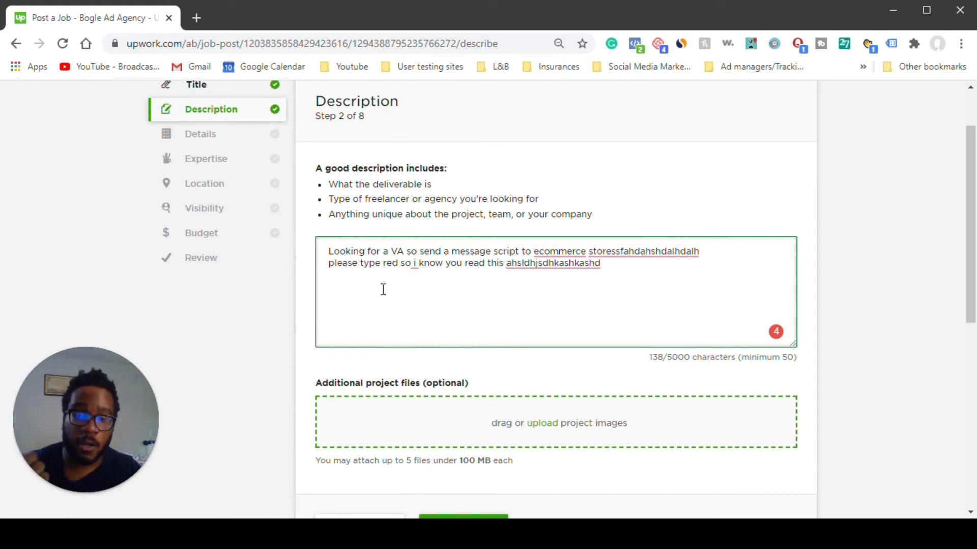
left_click_drag(341, 264, 394, 265)
Proceed to the details page and set the project type to One-time project
scroll(438, 253, "down", 2)
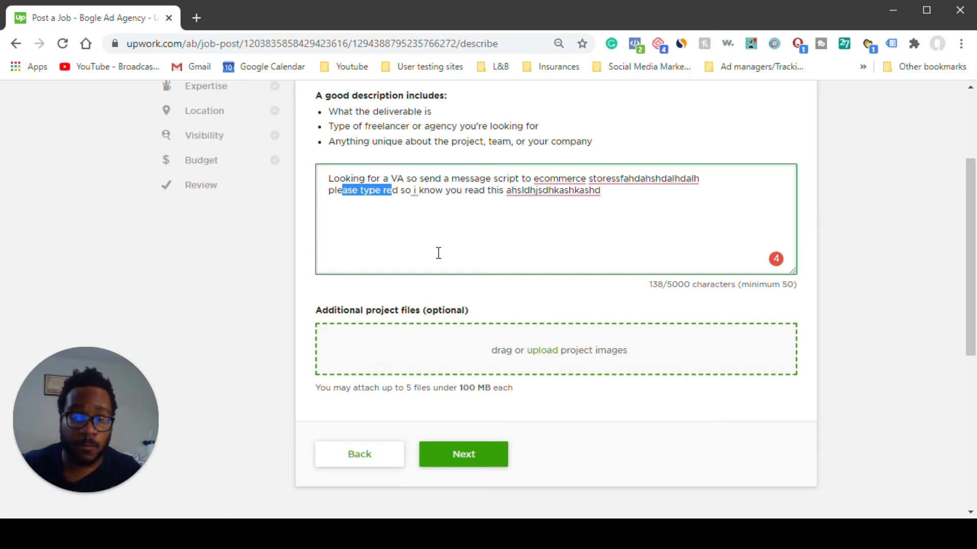
scroll(439, 252, "down", 2)
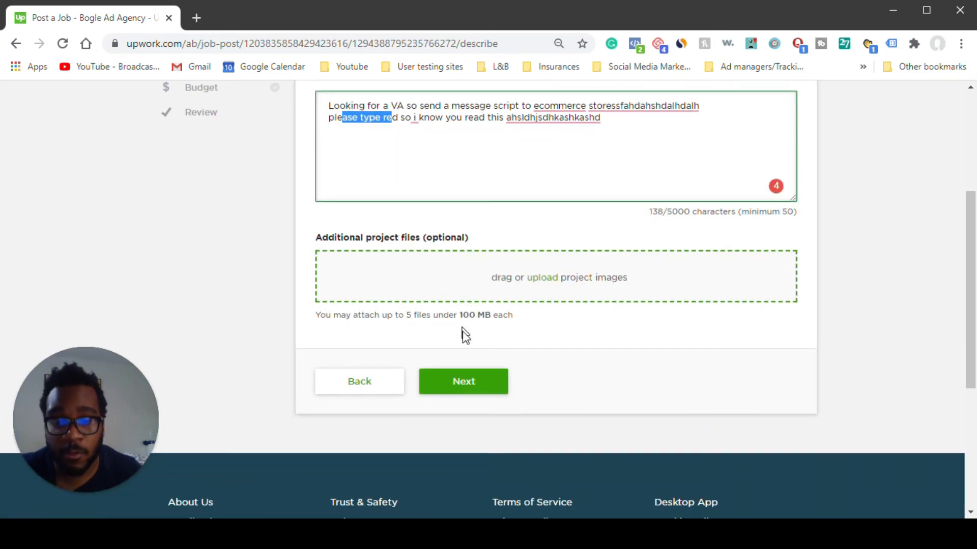
left_click(469, 385)
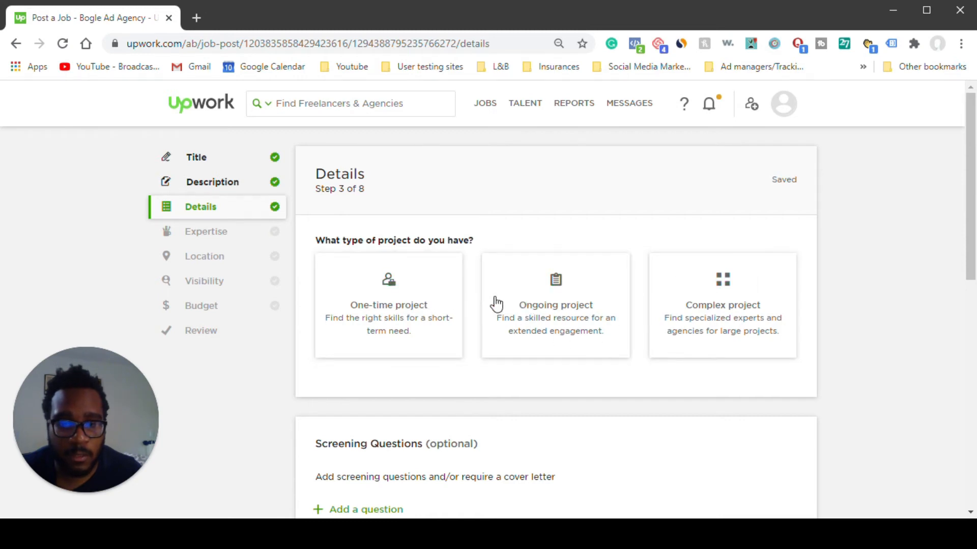
left_click(412, 328)
Look over the project type and optional screening questions, then proceed to the expertise page without adding a question
scroll(448, 332, "down", 1)
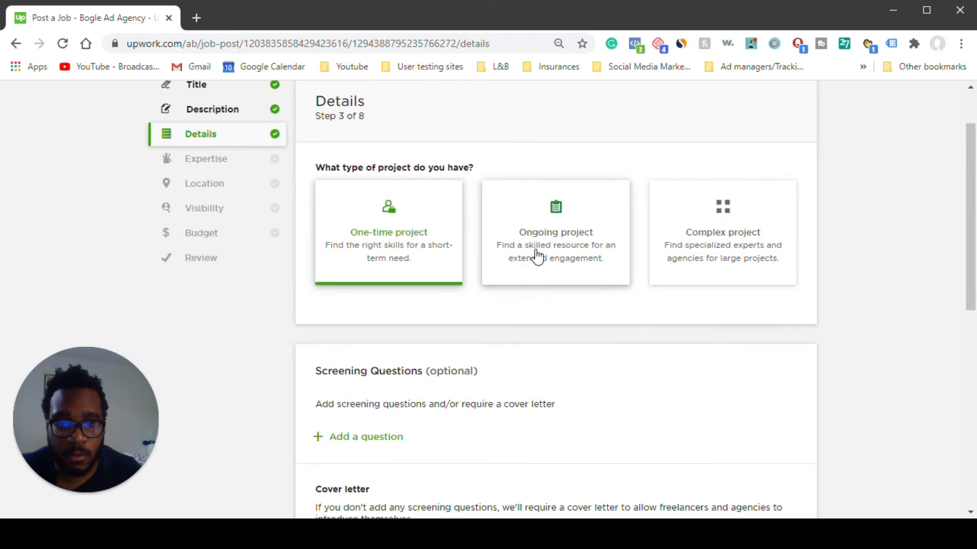
scroll(458, 265, "down", 2)
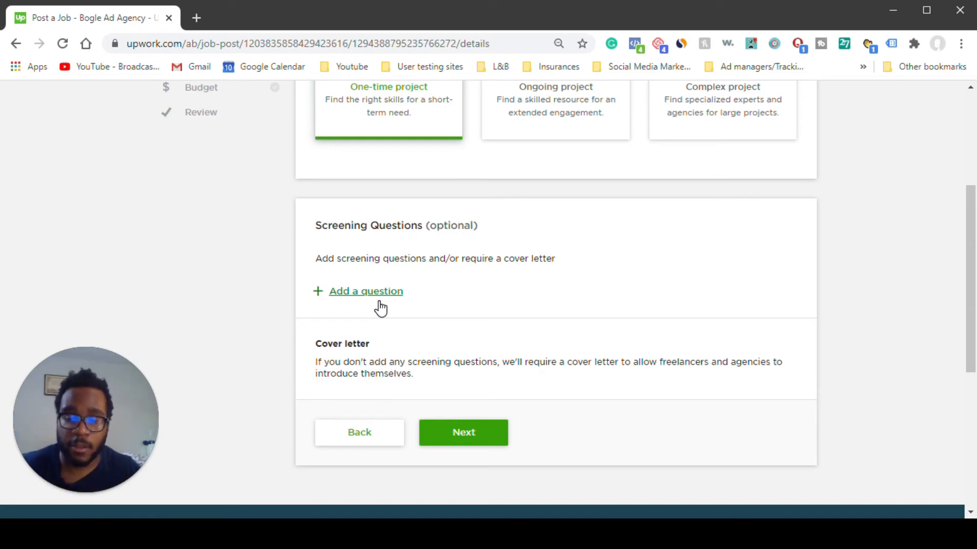
scroll(430, 286, "up", 5)
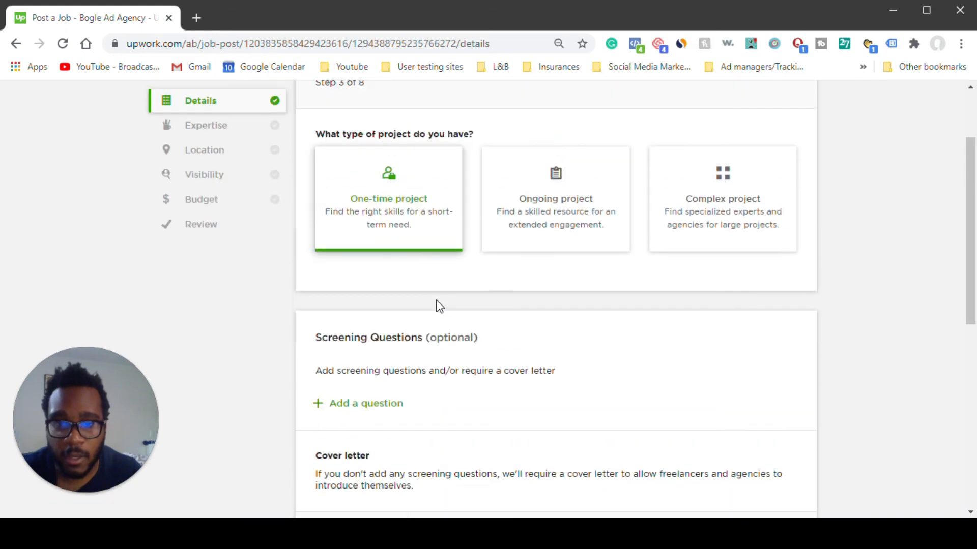
scroll(386, 349, "down", 3)
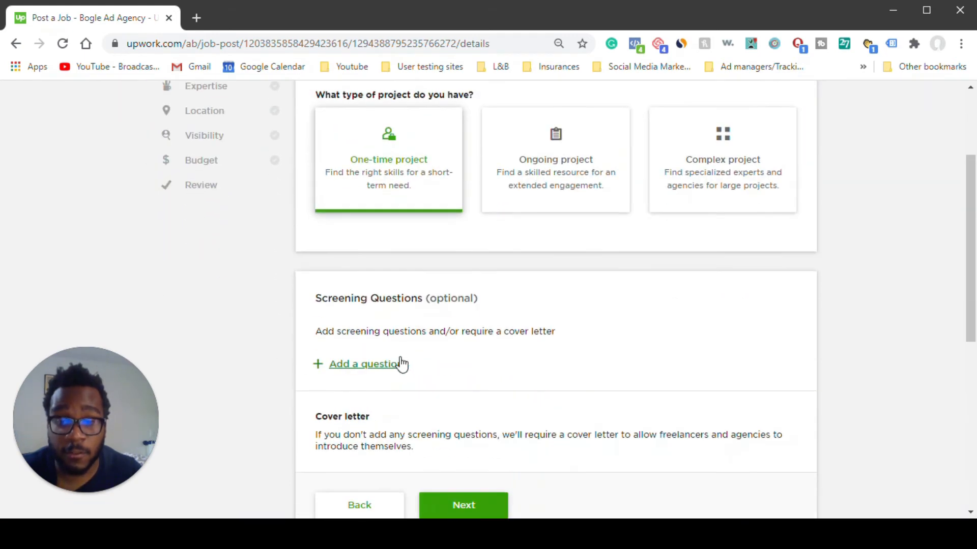
scroll(405, 379, "down", 2)
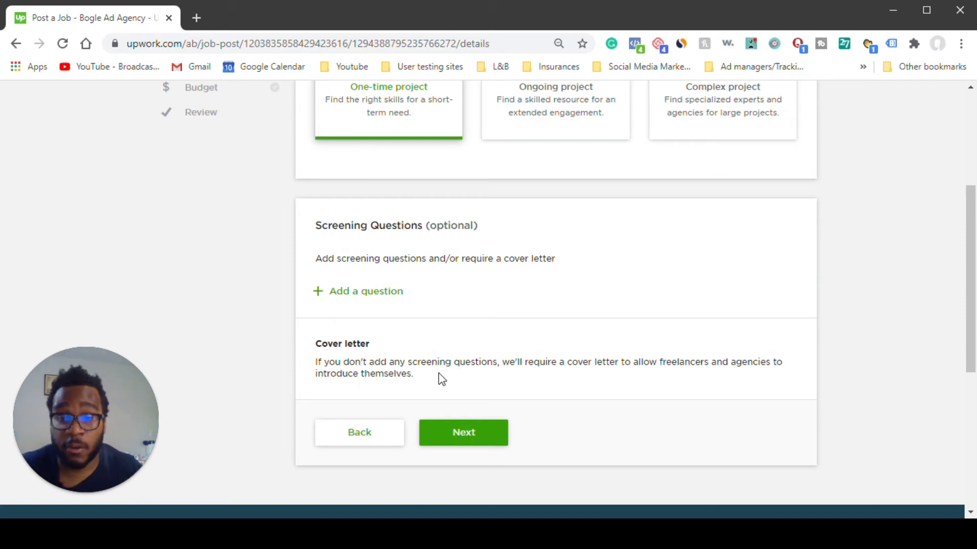
left_click(480, 433)
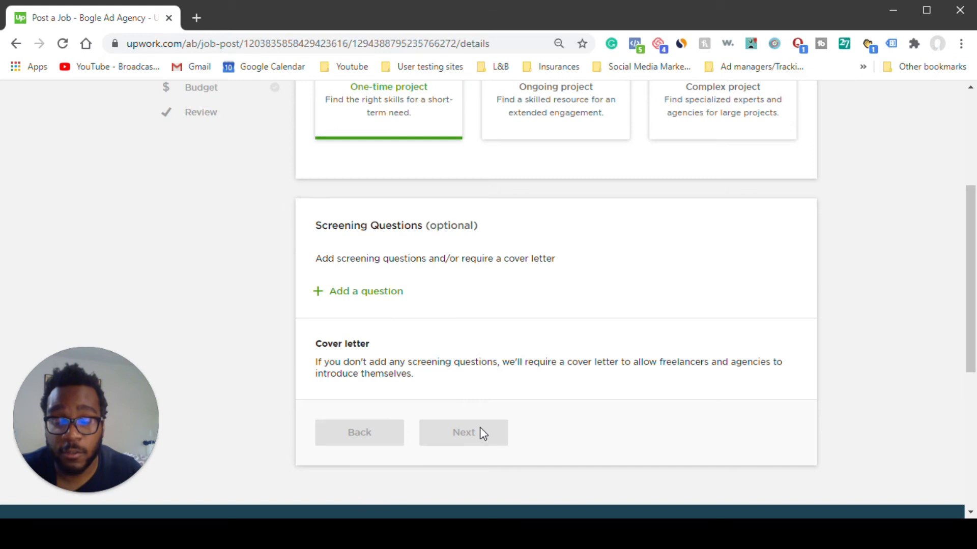
Select Appointment Setting and Data Scraping as the required lead generation services
scroll(476, 422, "down", 2)
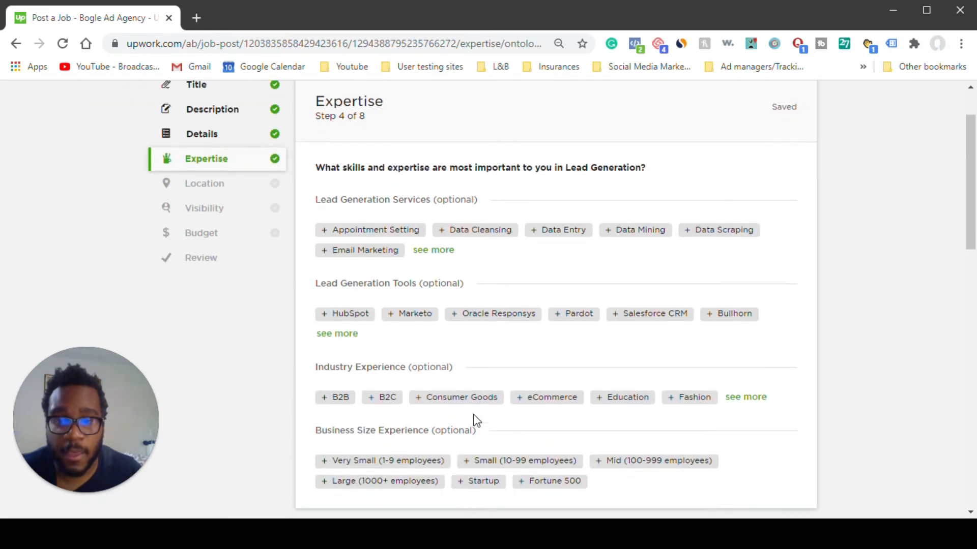
scroll(483, 412, "up", 2)
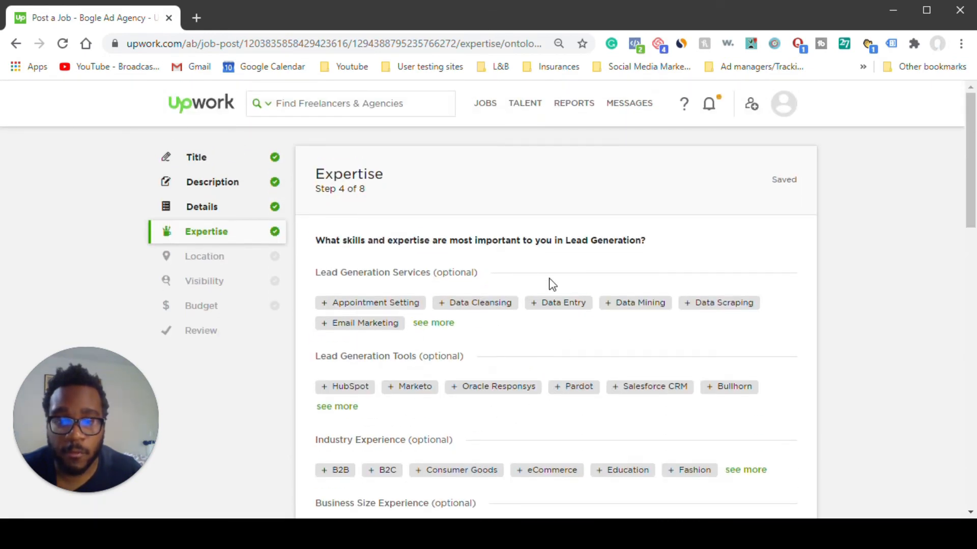
scroll(554, 401, "down", 2)
left_click(407, 232)
left_click(406, 233)
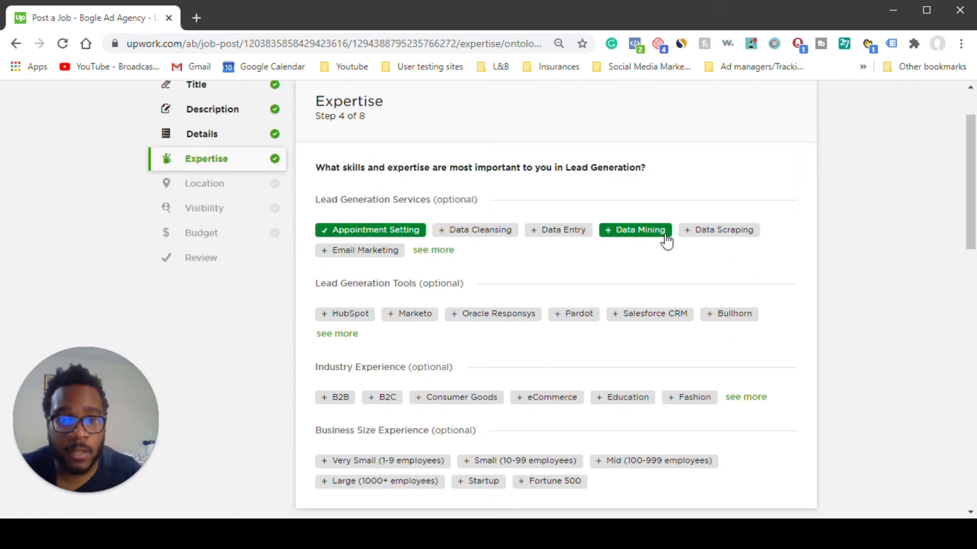
left_click(706, 236)
Select B2B as the industry experience and Small (10-99 employees) as the business size experience
scroll(685, 300, "down", 2)
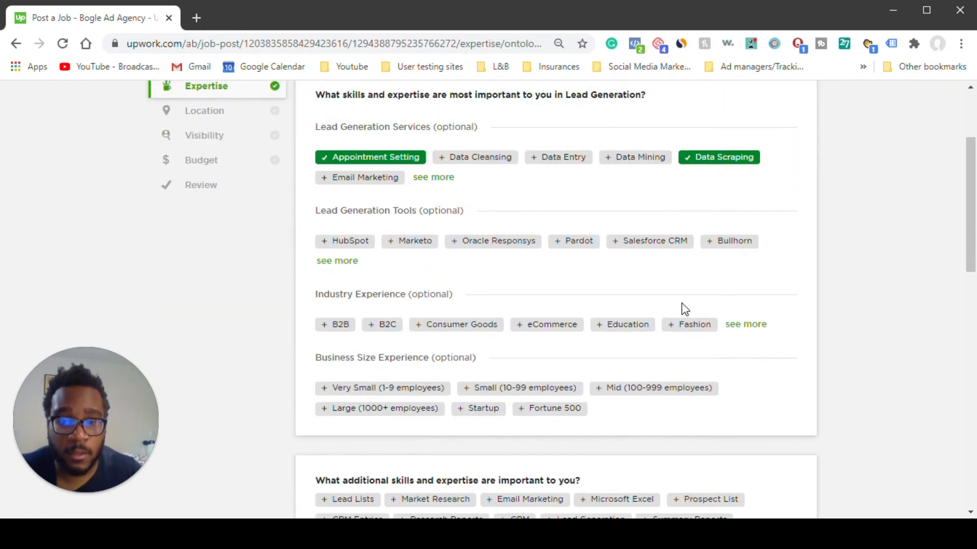
scroll(639, 315, "down", 2)
left_click(339, 257)
scroll(559, 283, "down", 2)
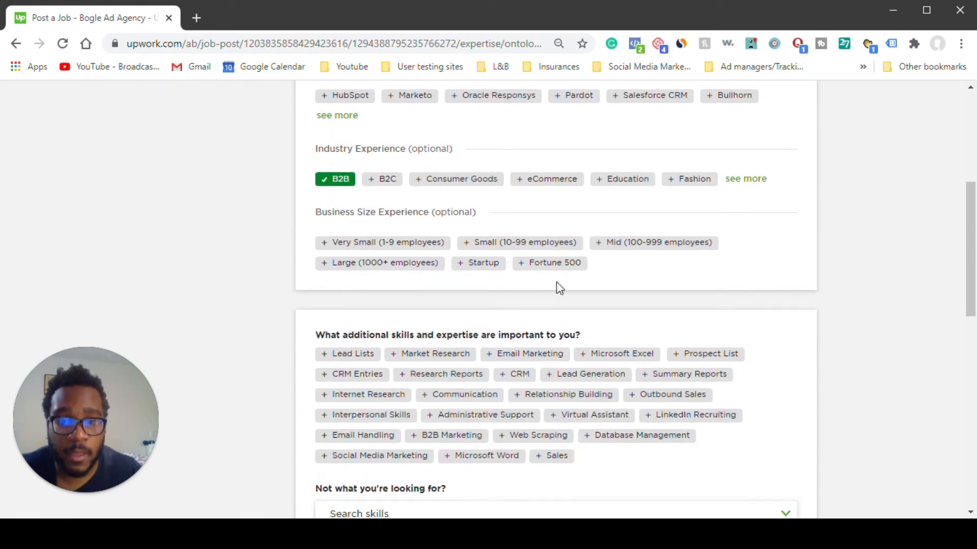
left_click(496, 249)
Select Lead Generation, Microsoft Excel and Database Management as additional skills
scroll(522, 312, "down", 2)
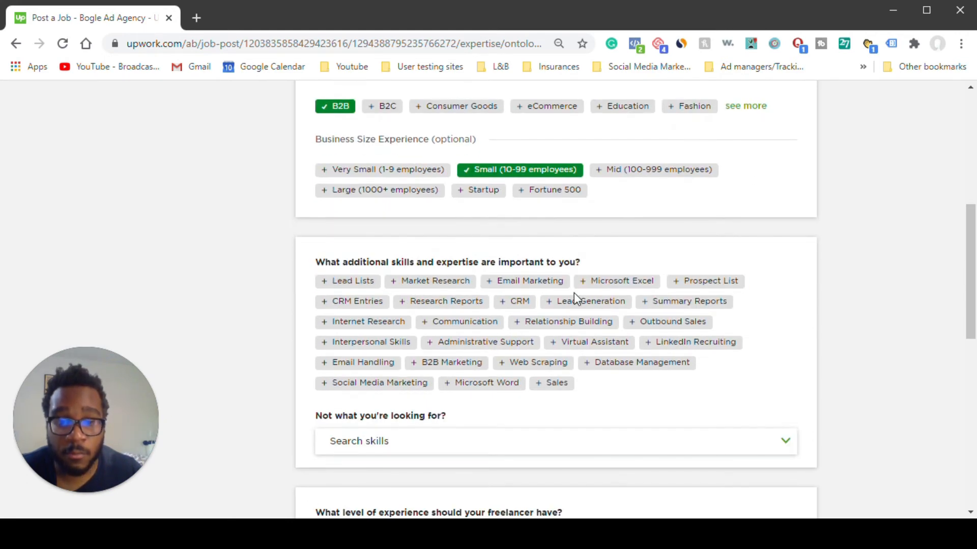
left_click(585, 302)
left_click(608, 342)
scroll(627, 252, "down", 2)
left_click(622, 208)
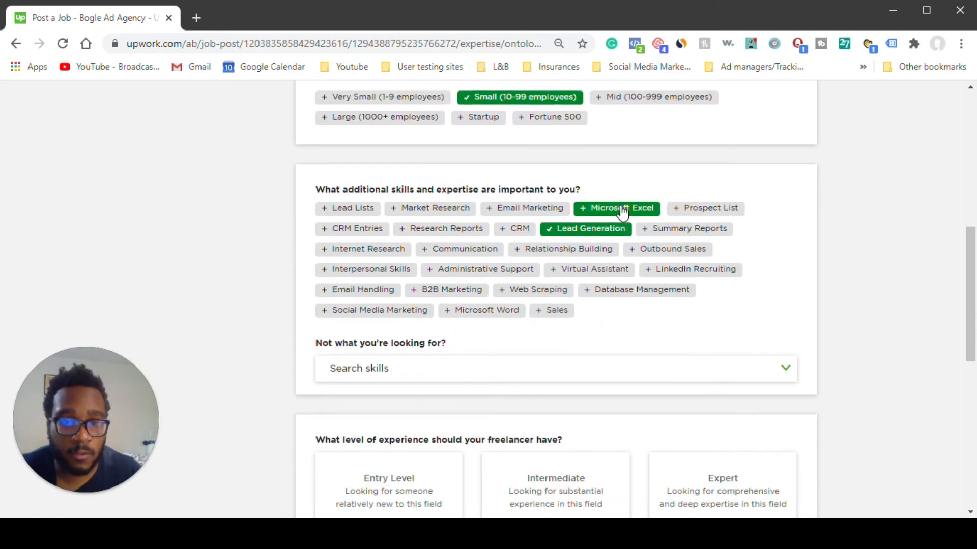
left_click(598, 290)
Set the freelancer's experience level to Entry Level and proceed to the location page
scroll(597, 290, "down", 4)
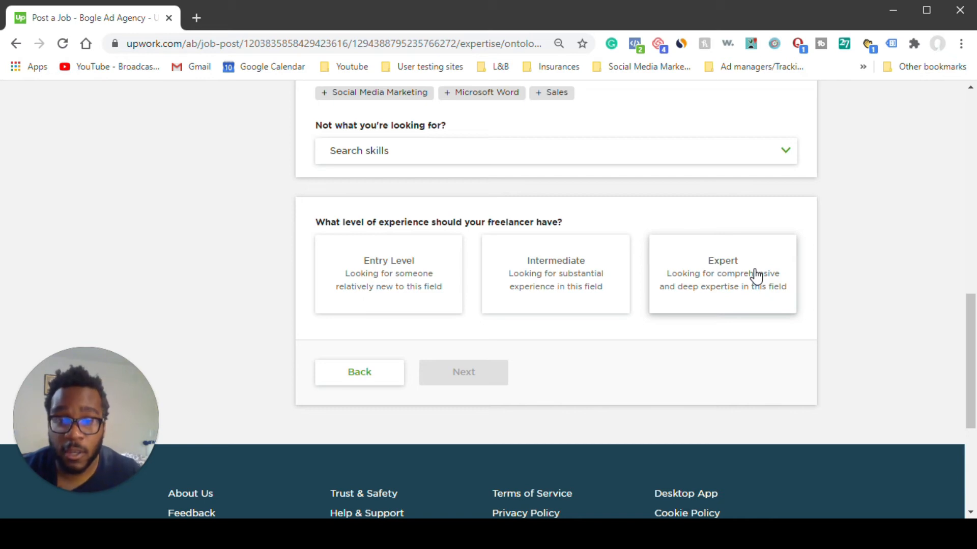
left_click(374, 273)
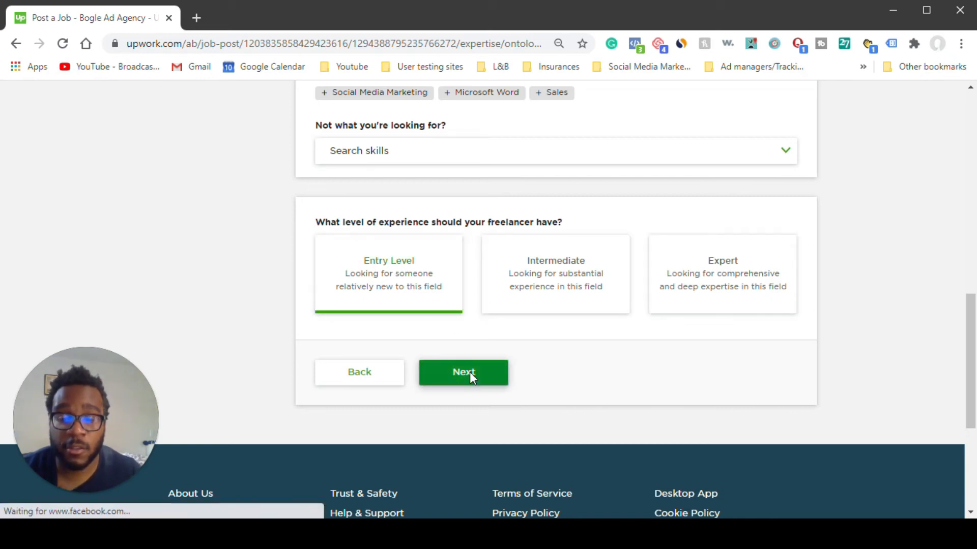
left_click(469, 372)
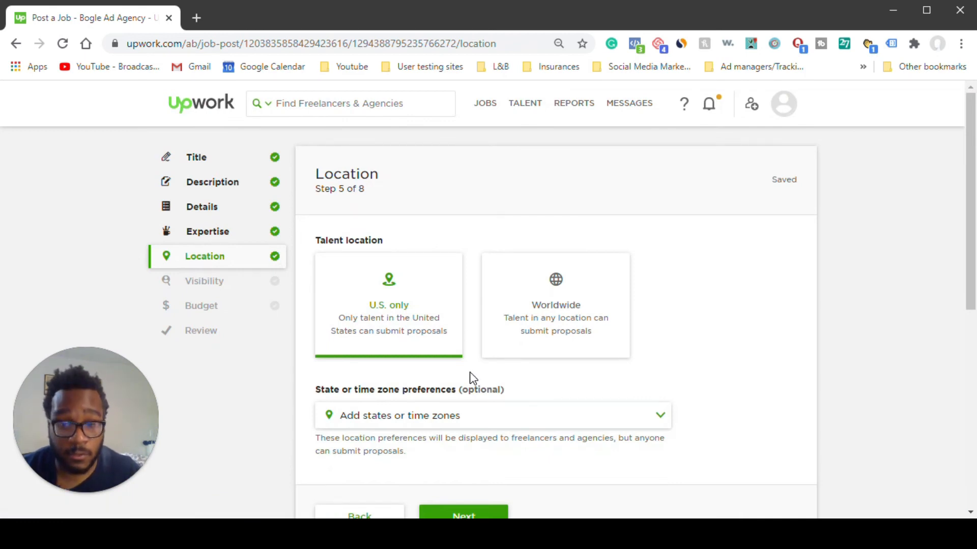
scroll(469, 378, "down", 4)
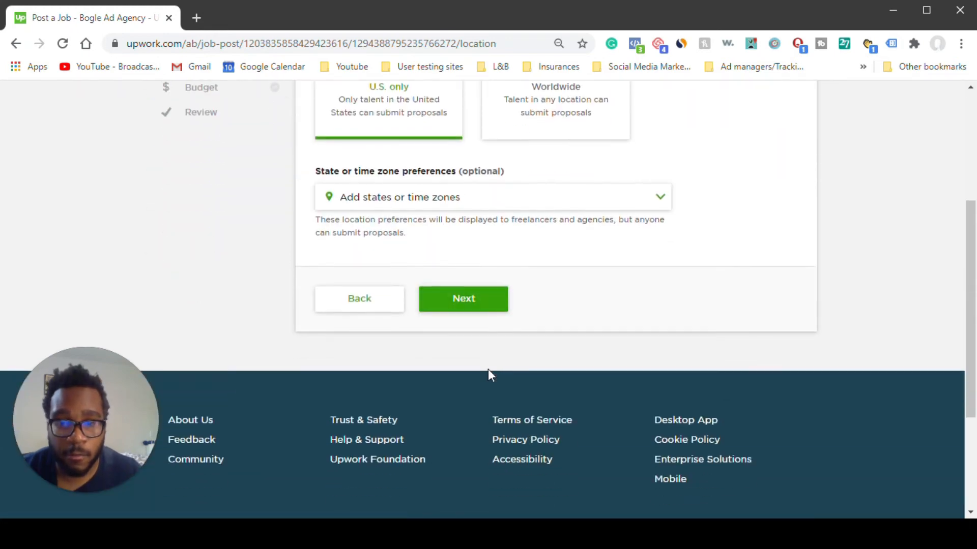
Set the talent location to Worldwide with Philippines as the preferred country and proceed to the visibility page
scroll(488, 373, "up", 3)
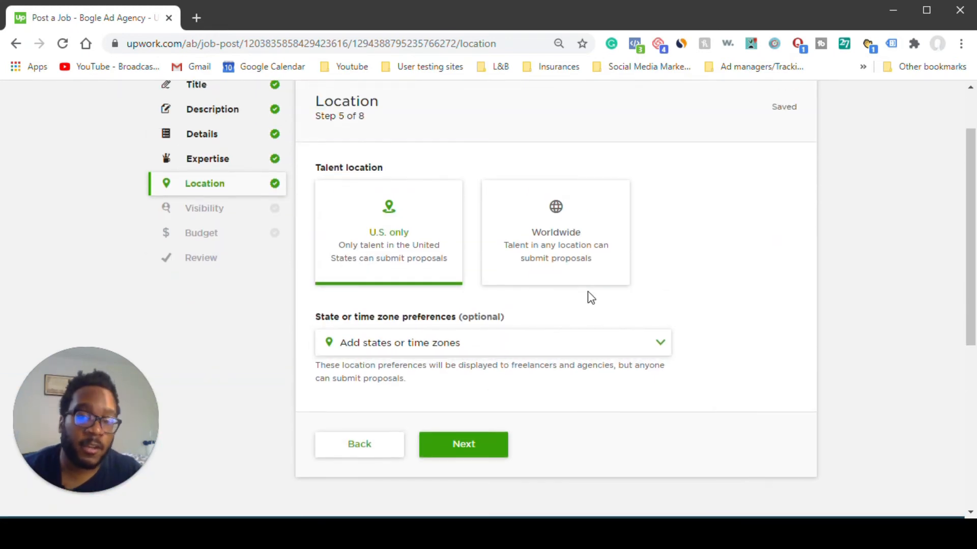
left_click(576, 272)
left_click(532, 345)
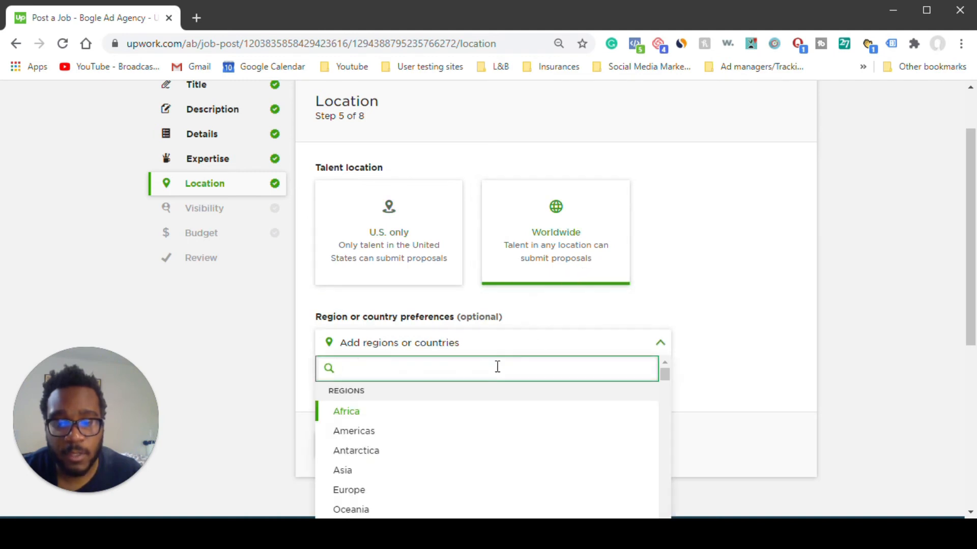
type("phi")
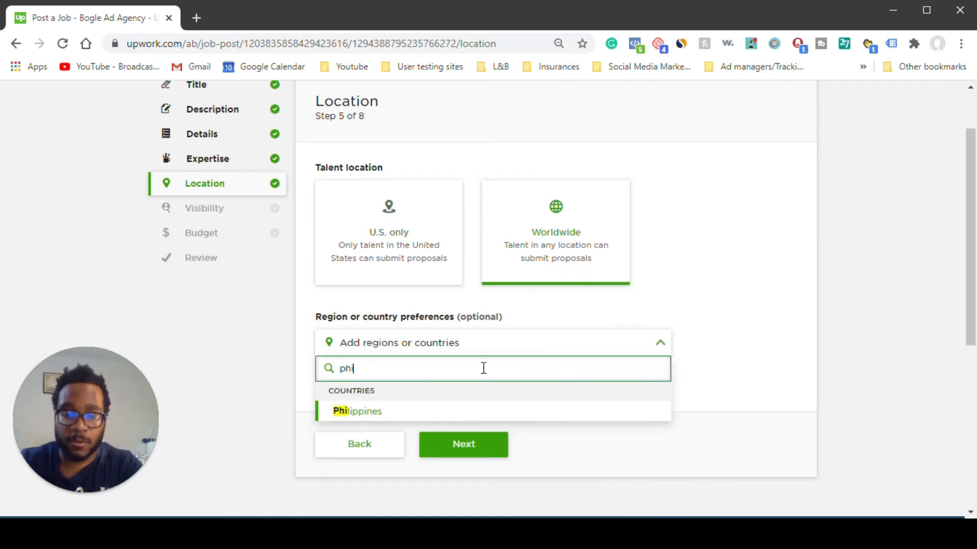
left_click(388, 417)
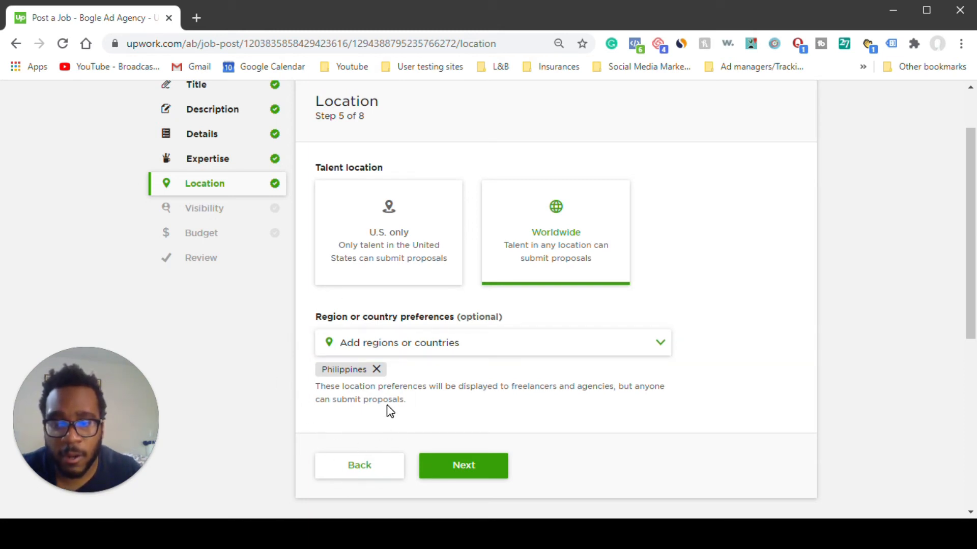
scroll(414, 388, "down", 2)
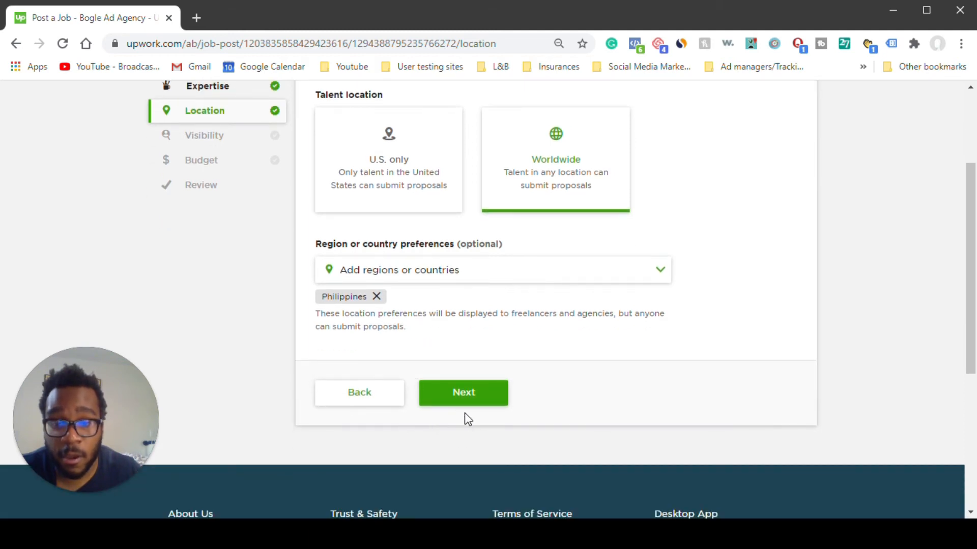
left_click(473, 402)
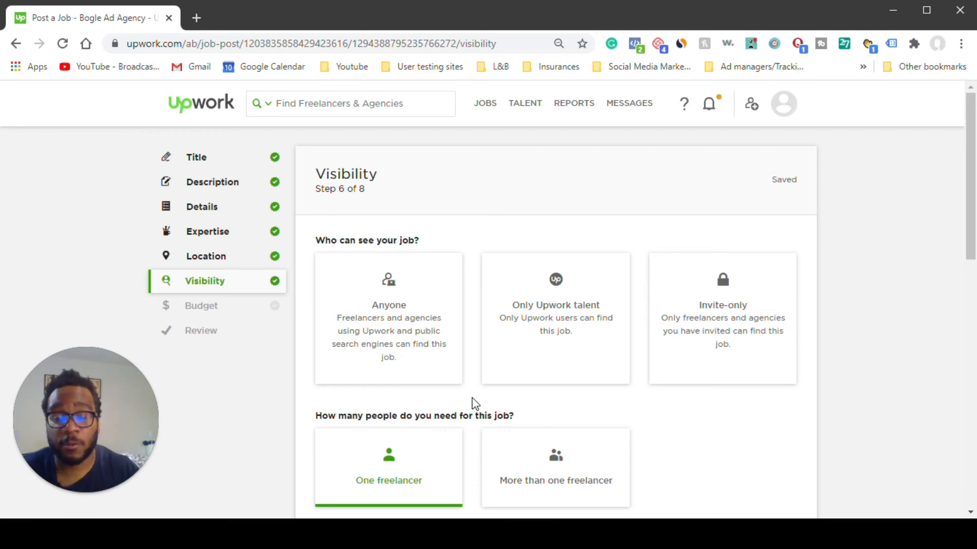
Make the job post visible to Anyone, including freelancers and agencies using Upwork and public search engines
scroll(475, 404, "down", 2)
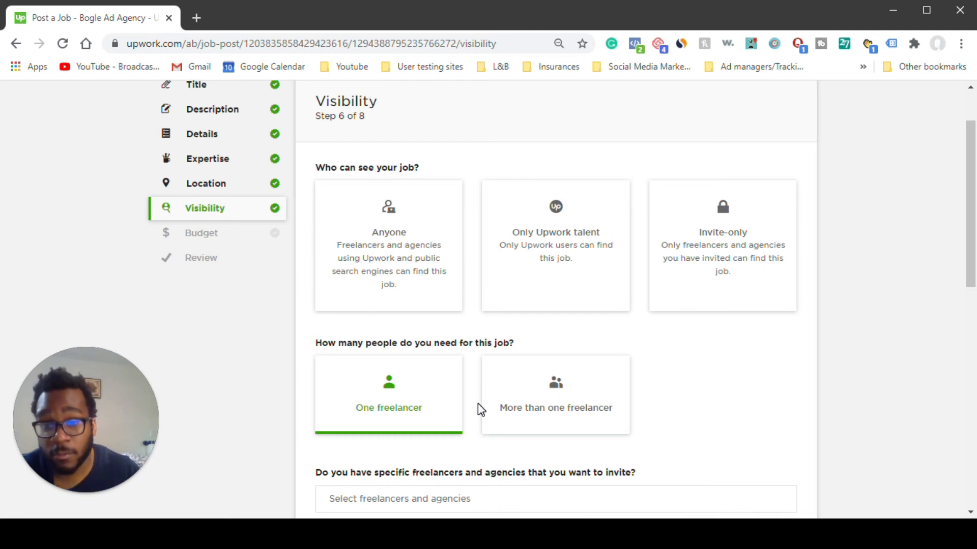
scroll(478, 404, "up", 2)
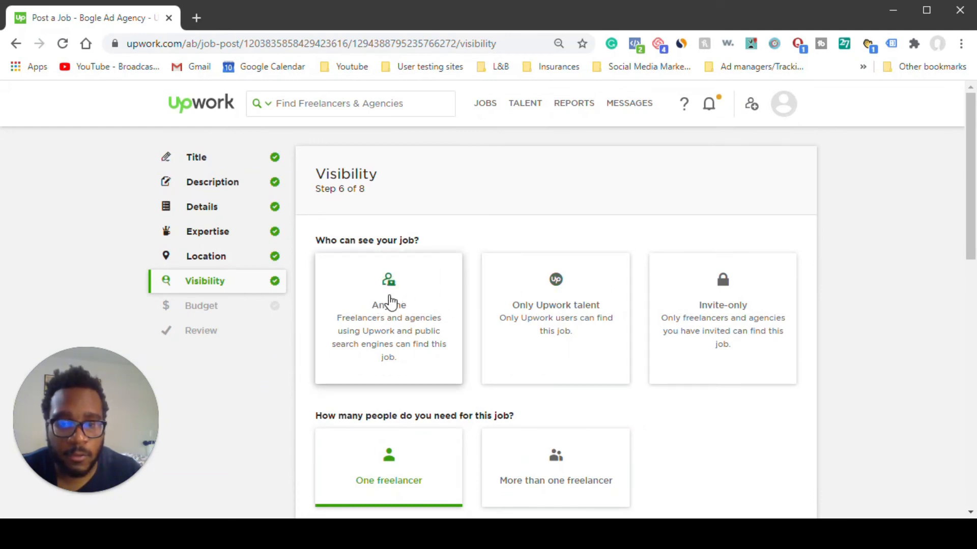
left_click(425, 304)
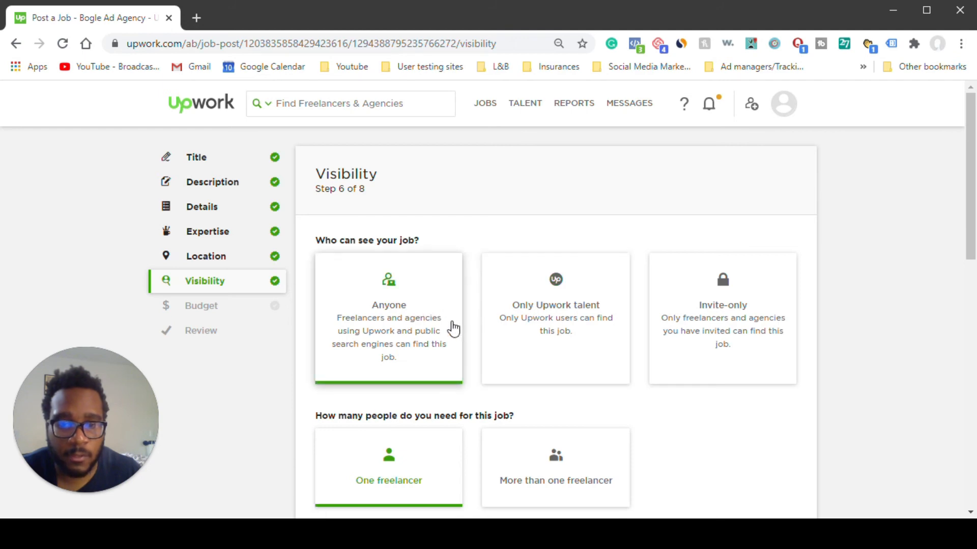
scroll(454, 330, "down", 2)
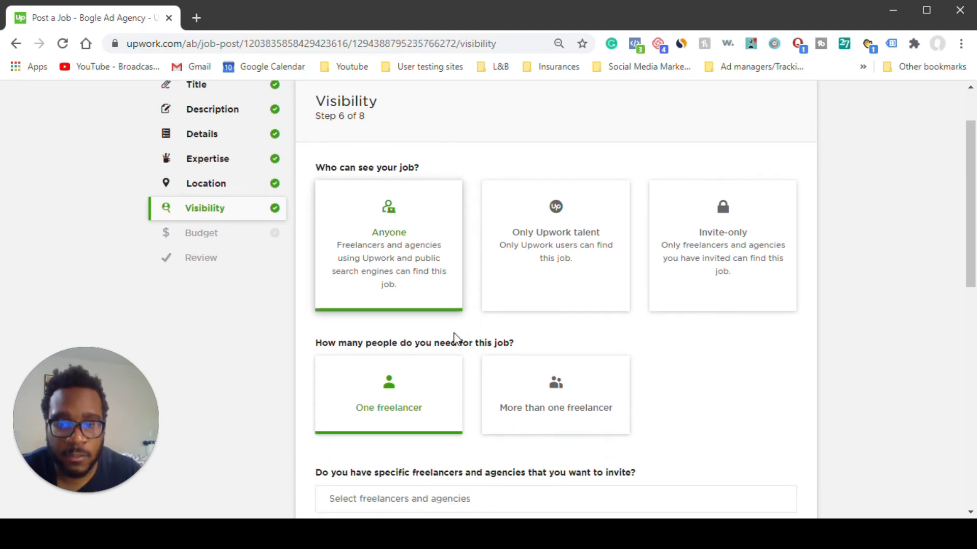
scroll(452, 332, "up", 2)
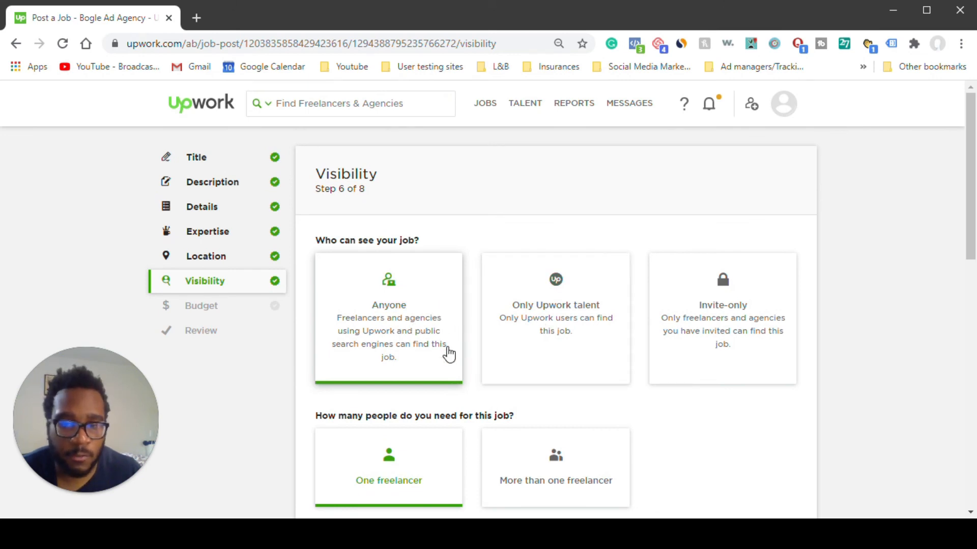
scroll(448, 354, "down", 3)
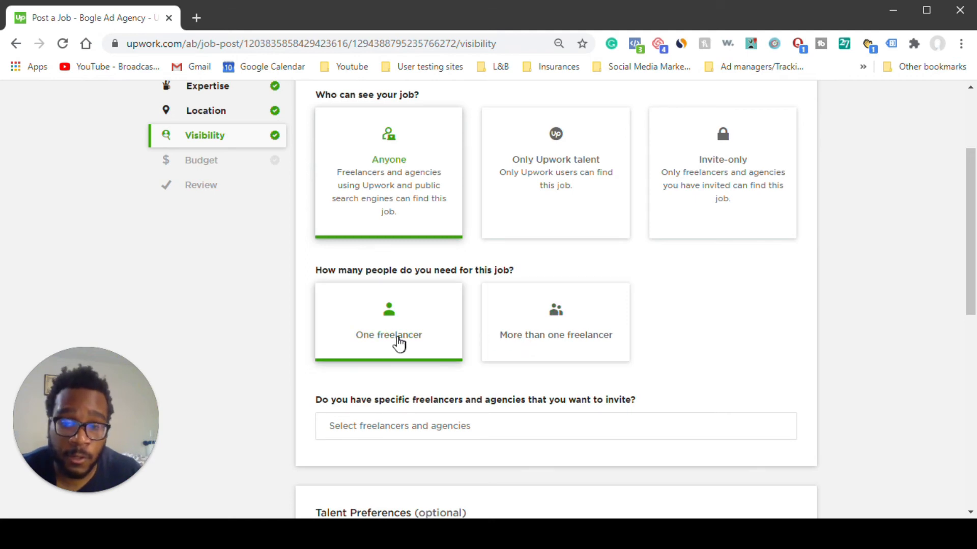
Add the optional talent preferences to the job post and review the qualification options
scroll(445, 333, "down", 2)
left_click(468, 351)
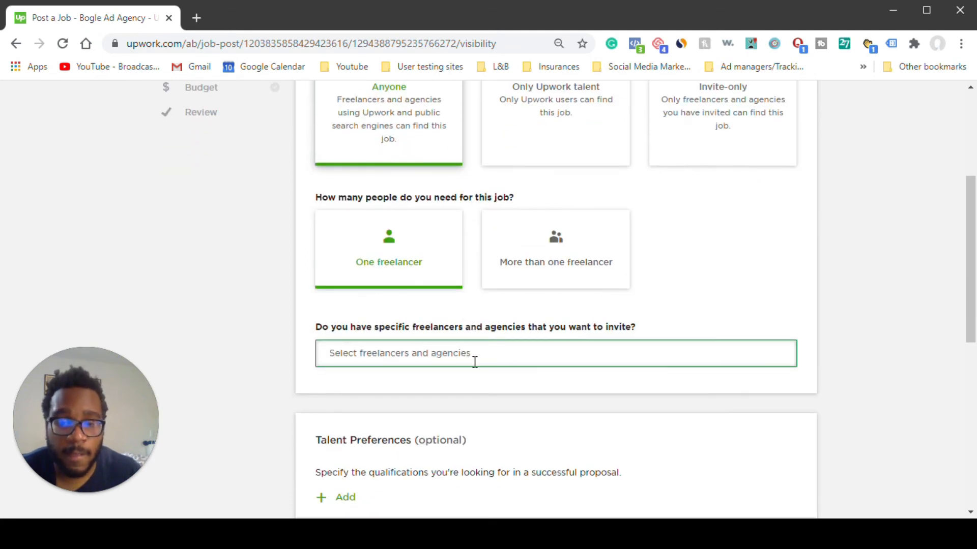
scroll(478, 362, "down", 2)
scroll(478, 362, "down", 2)
scroll(523, 205, "up", 3)
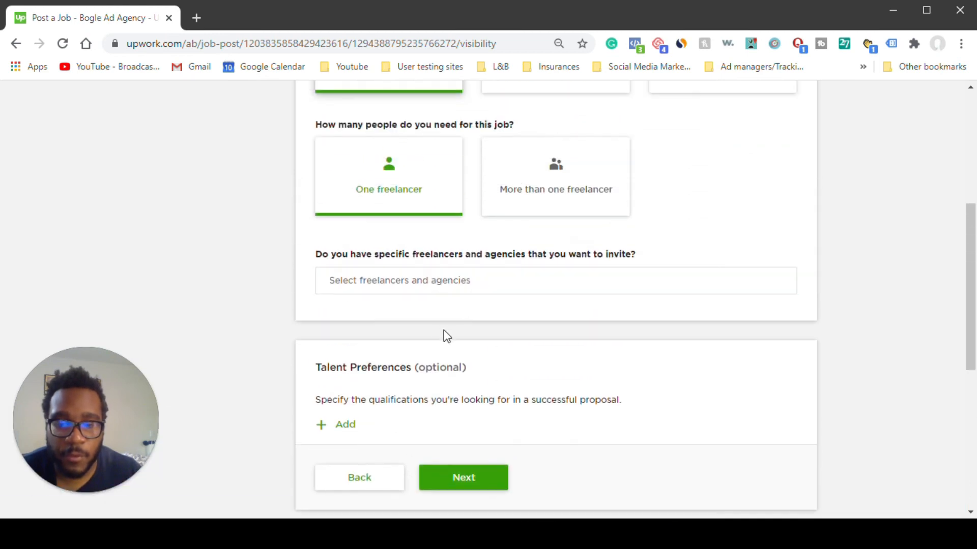
scroll(453, 325, "down", 1)
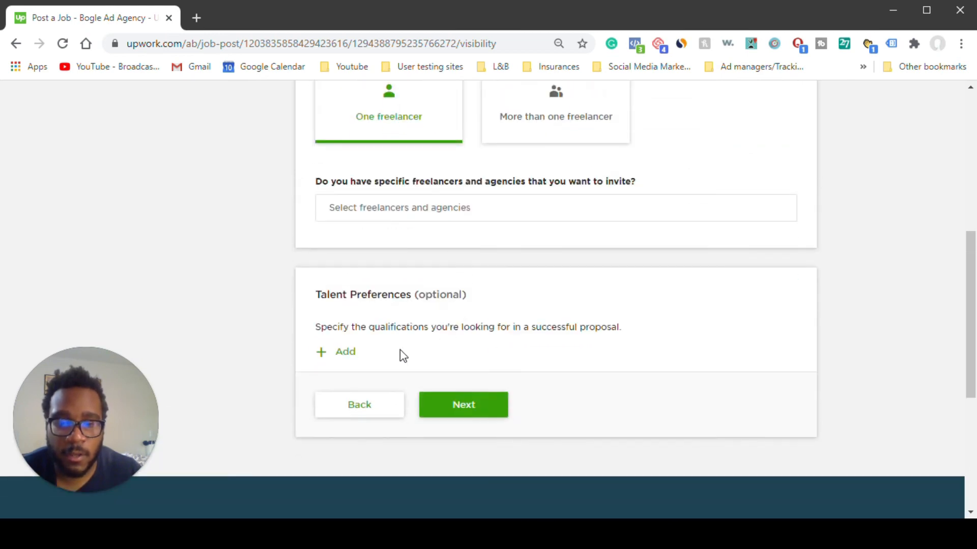
left_click(351, 353)
scroll(358, 360, "down", 2)
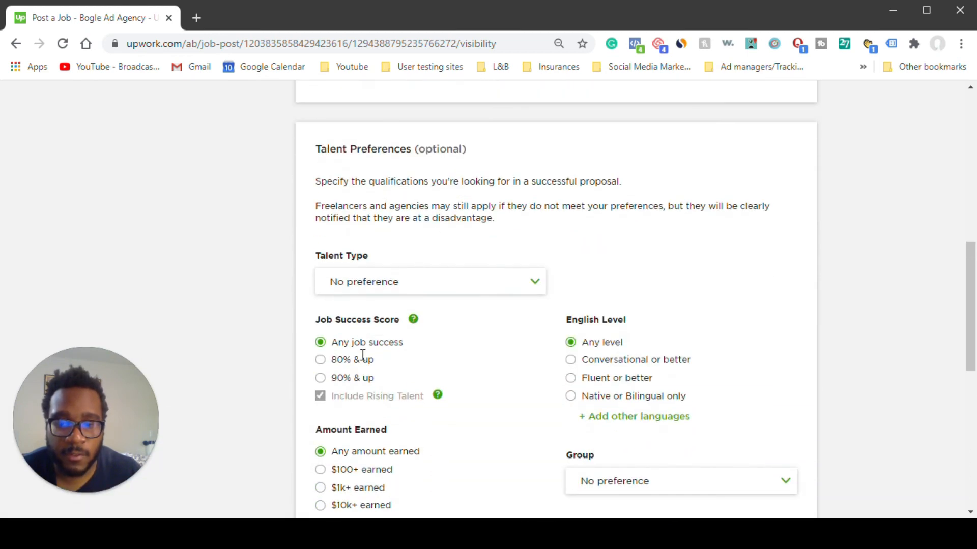
scroll(362, 361, "down", 1)
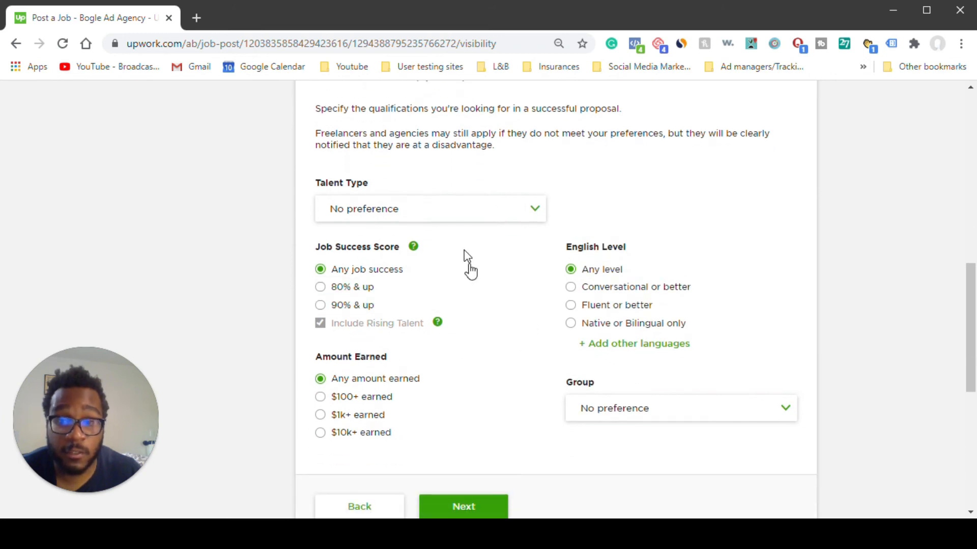
scroll(470, 285, "up", 4)
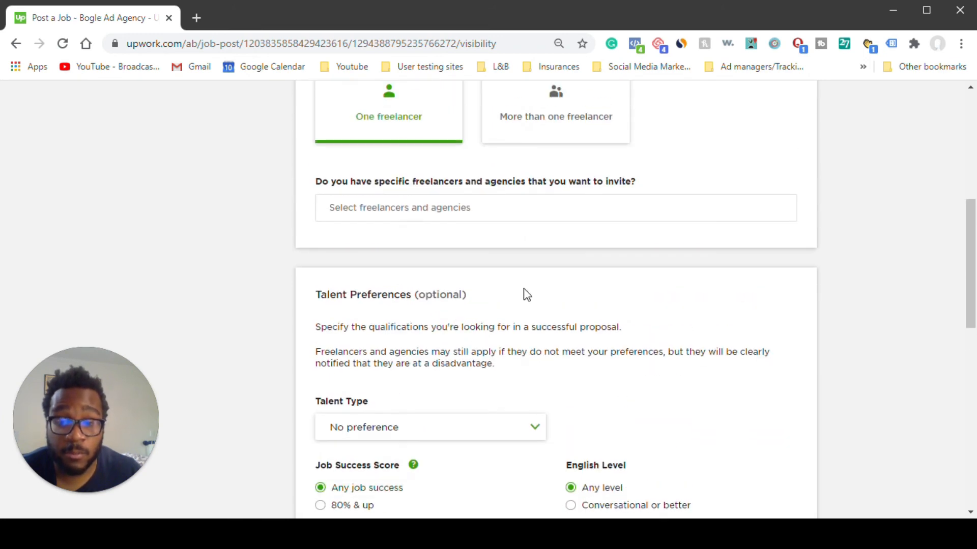
scroll(497, 301, "down", 4)
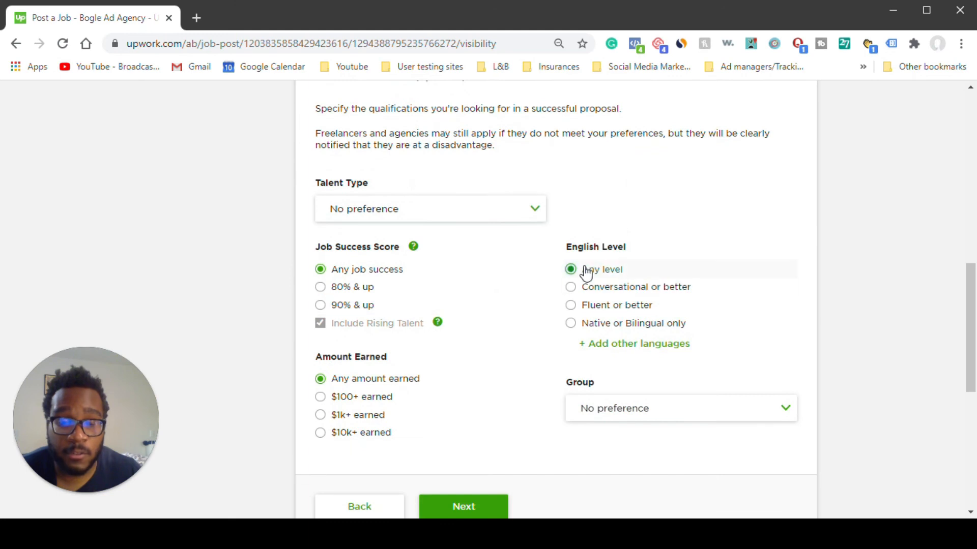
Set the required English level to Conversational or better
left_click(572, 289)
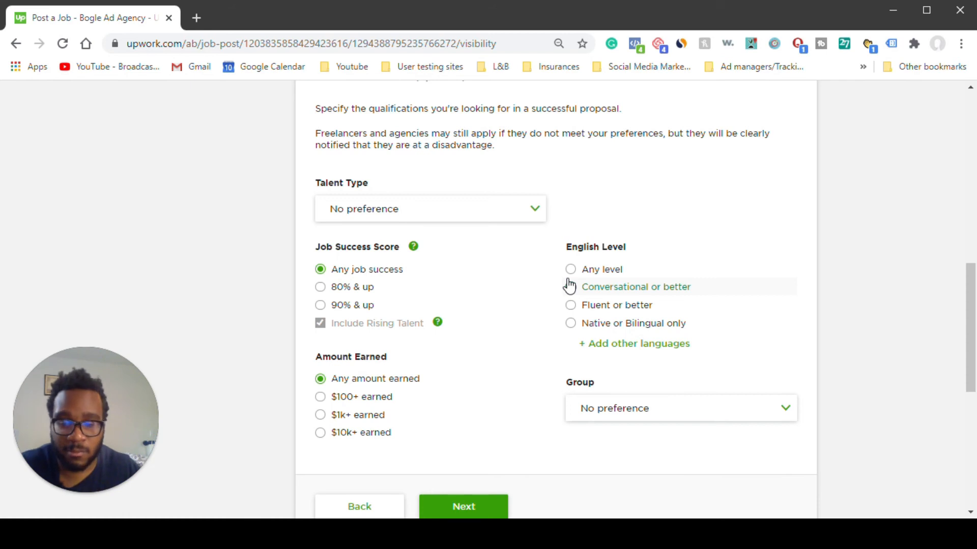
left_click(570, 286)
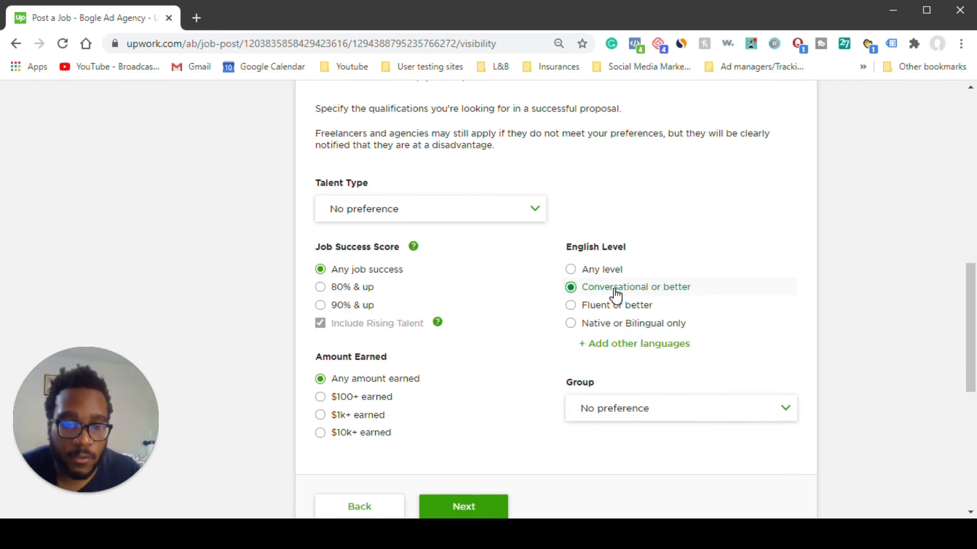
left_click(580, 311)
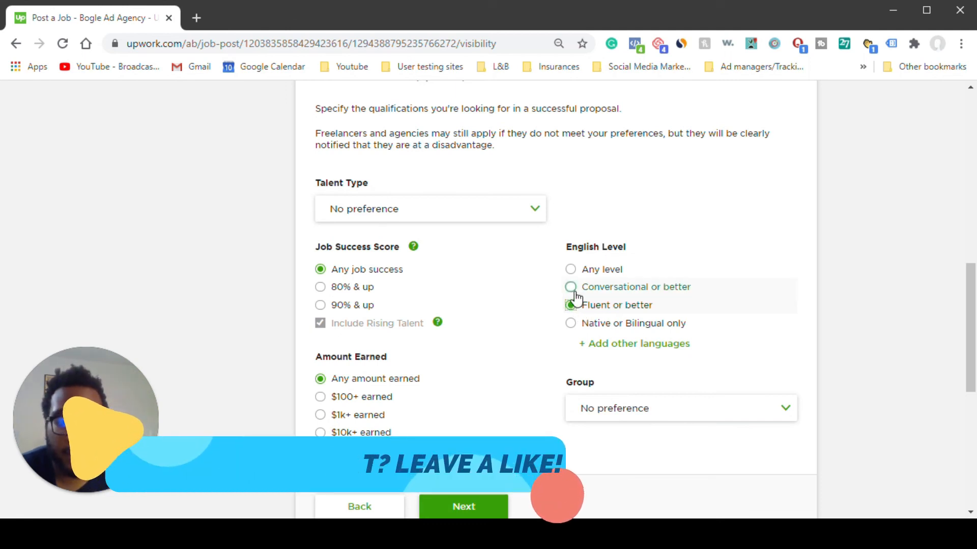
left_click(578, 294)
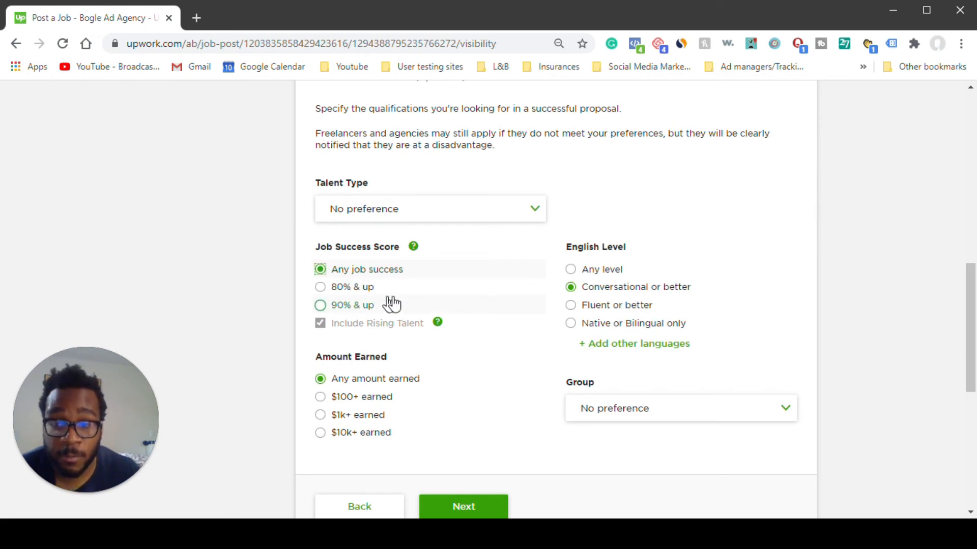
Keep the job success score preference at Any job success and proceed to the budget page
scroll(449, 377, "down", 3)
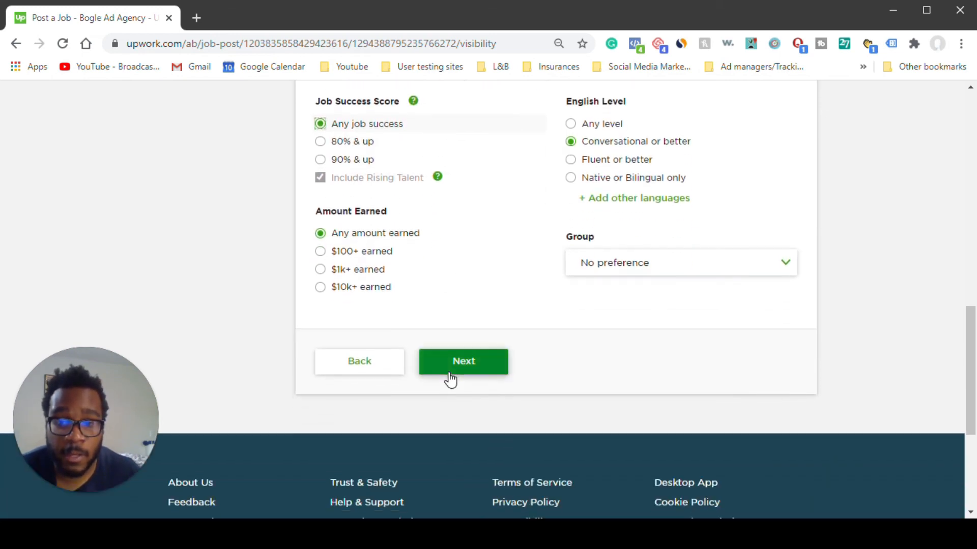
scroll(450, 379, "up", 1)
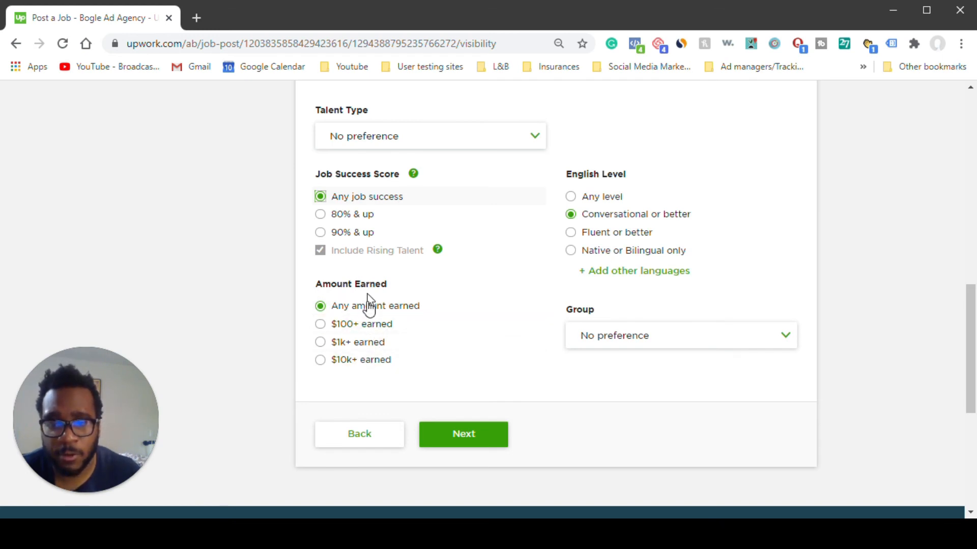
left_click(367, 201)
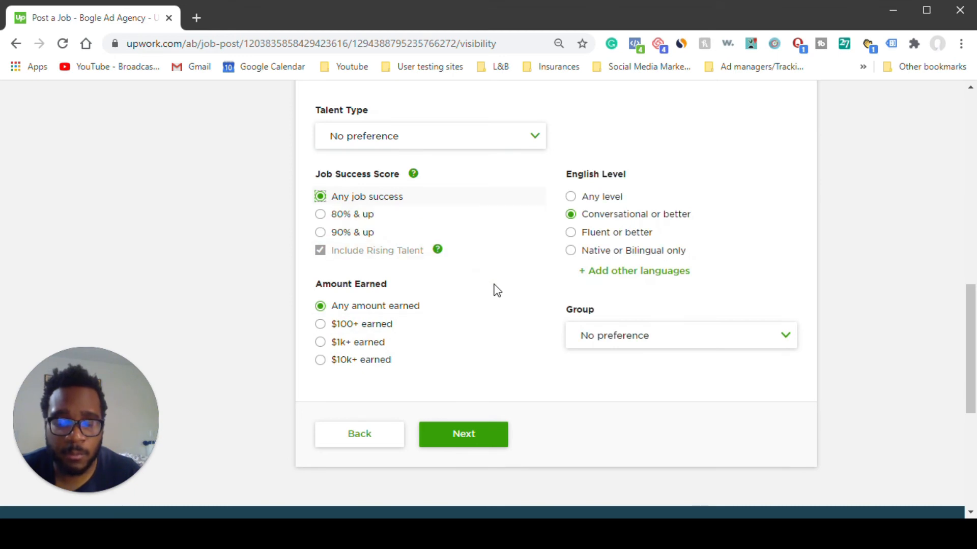
left_click(480, 432)
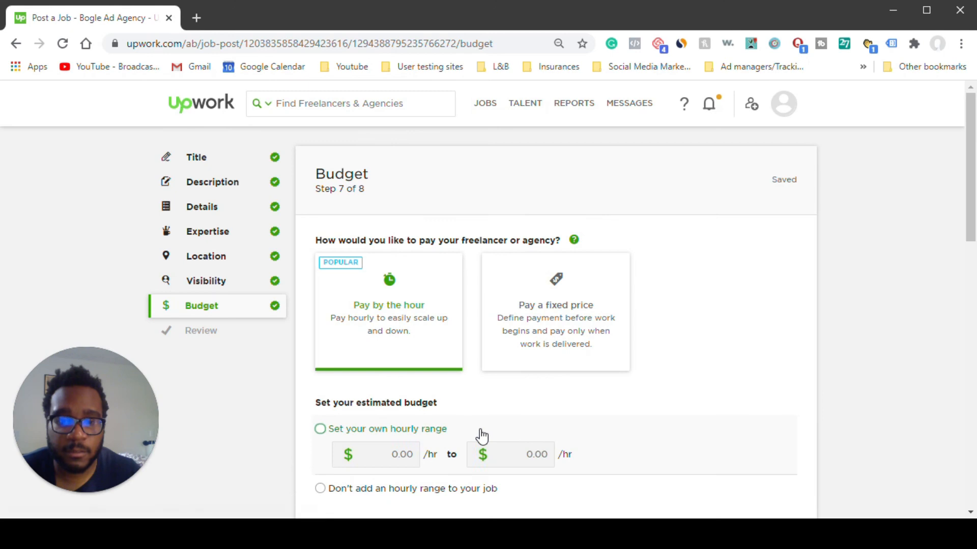
Choose a custom hourly range for the estimated budget and set its minimum to $3 per hour
scroll(464, 399, "down", 1)
scroll(464, 403, "up", 1)
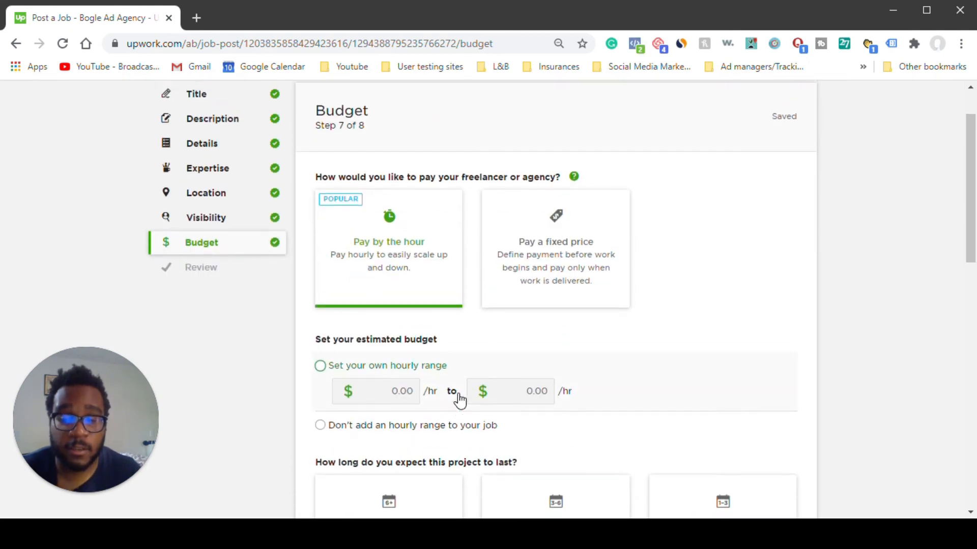
scroll(436, 373, "down", 2)
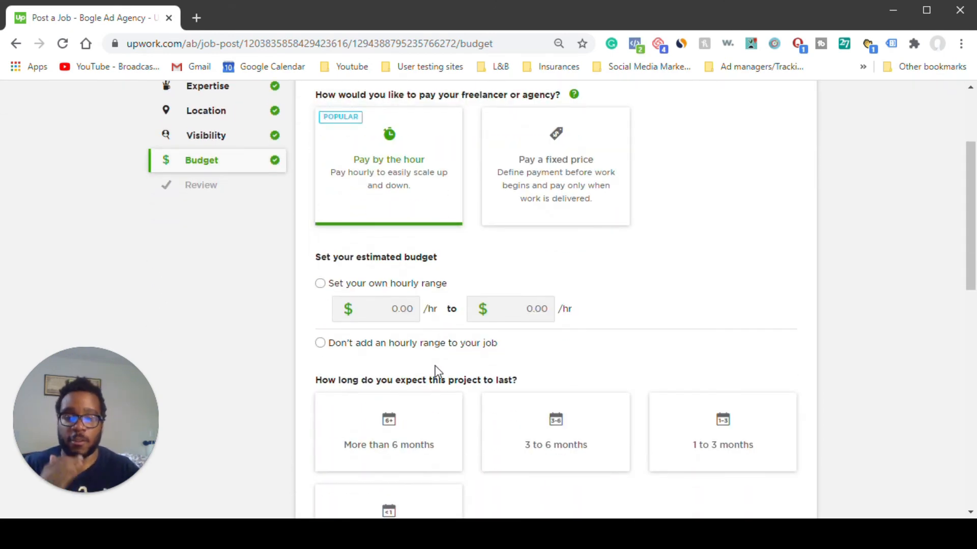
left_click(335, 285)
left_click(386, 308)
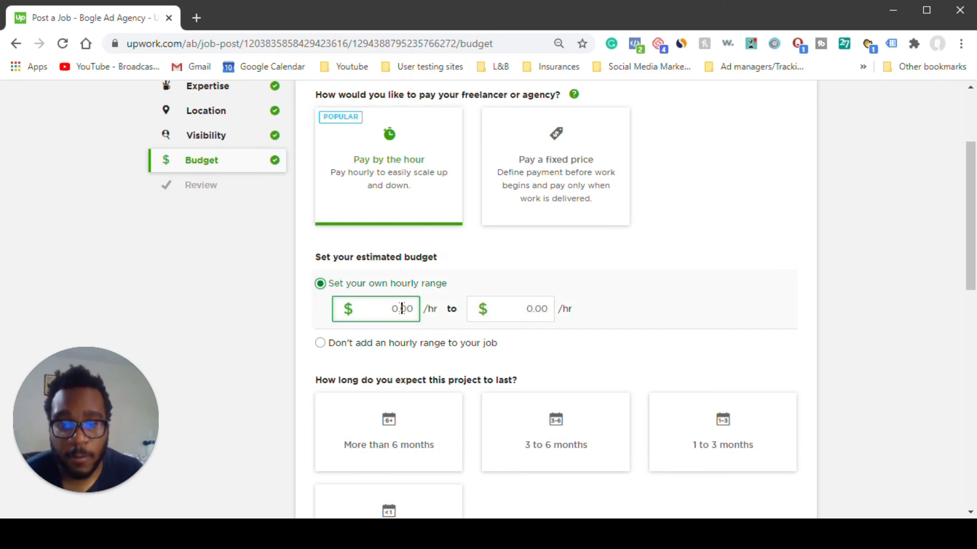
type("3")
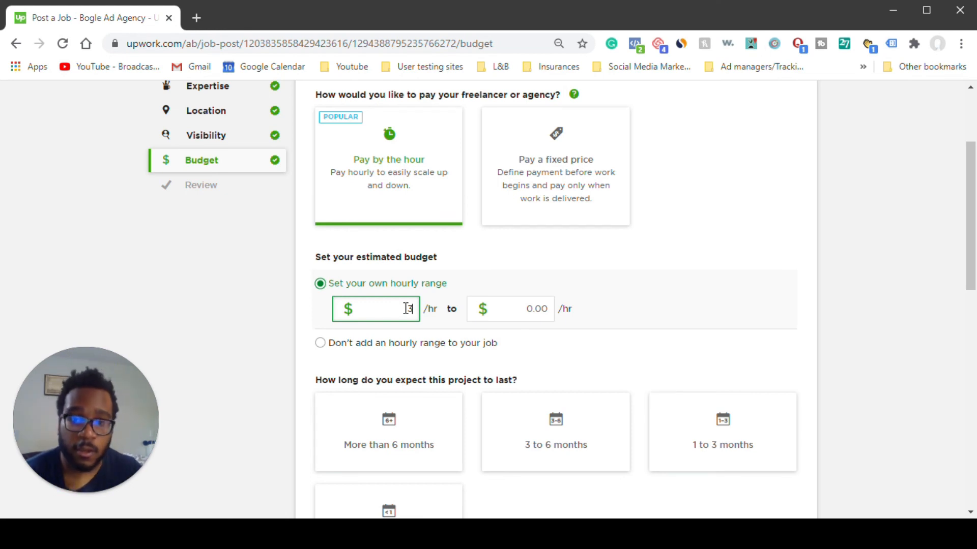
Set the expected project duration to Less than 1 month
scroll(392, 301, "down", 1)
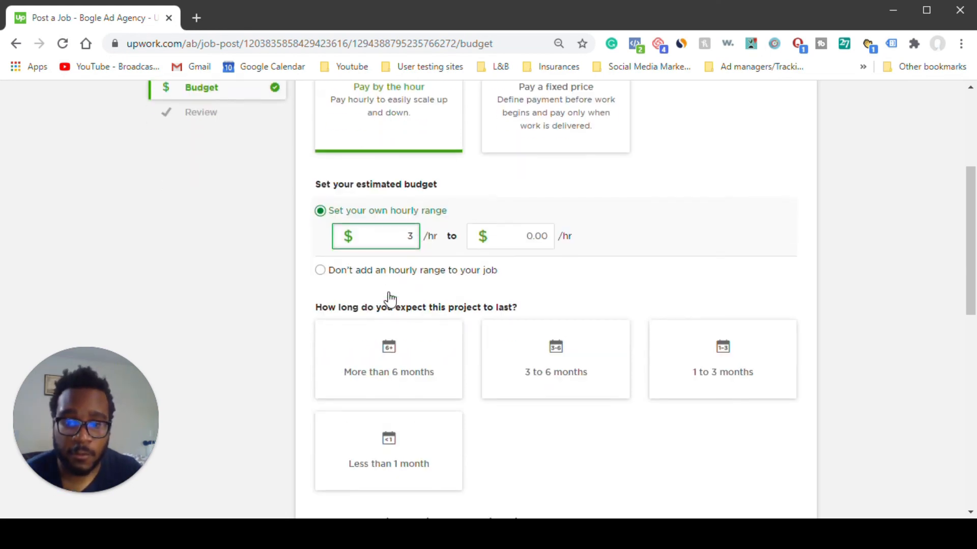
scroll(395, 303, "up", 2)
scroll(395, 312, "down", 4)
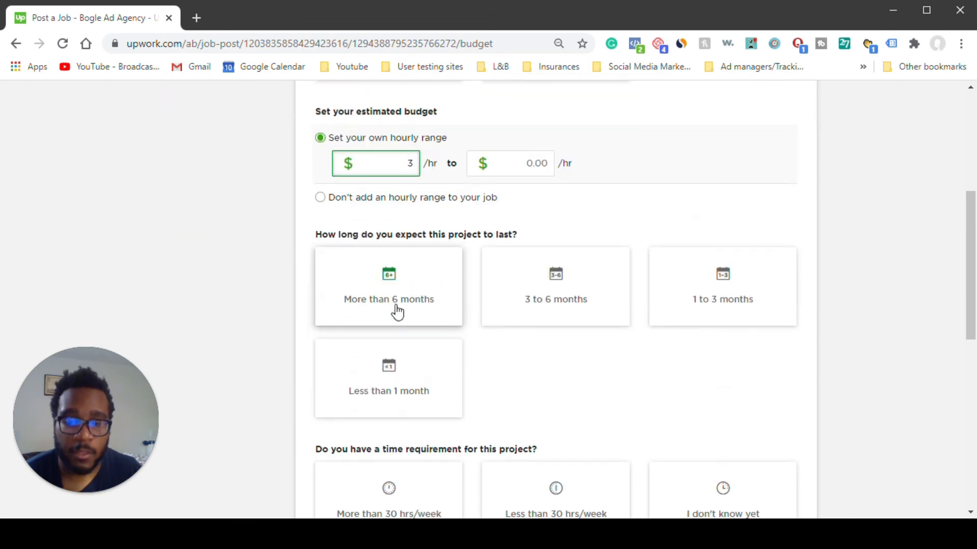
scroll(395, 340, "down", 1)
left_click(403, 331)
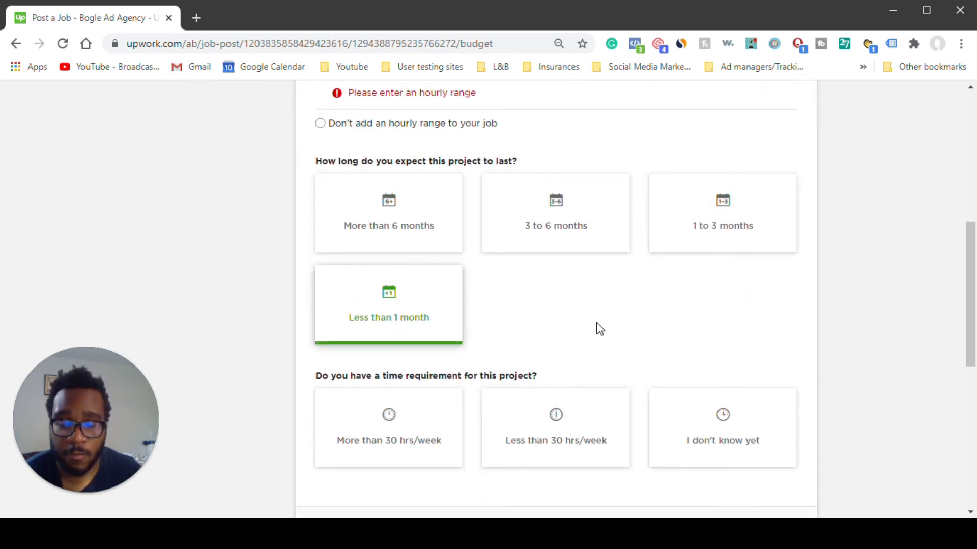
scroll(596, 330, "down", 1)
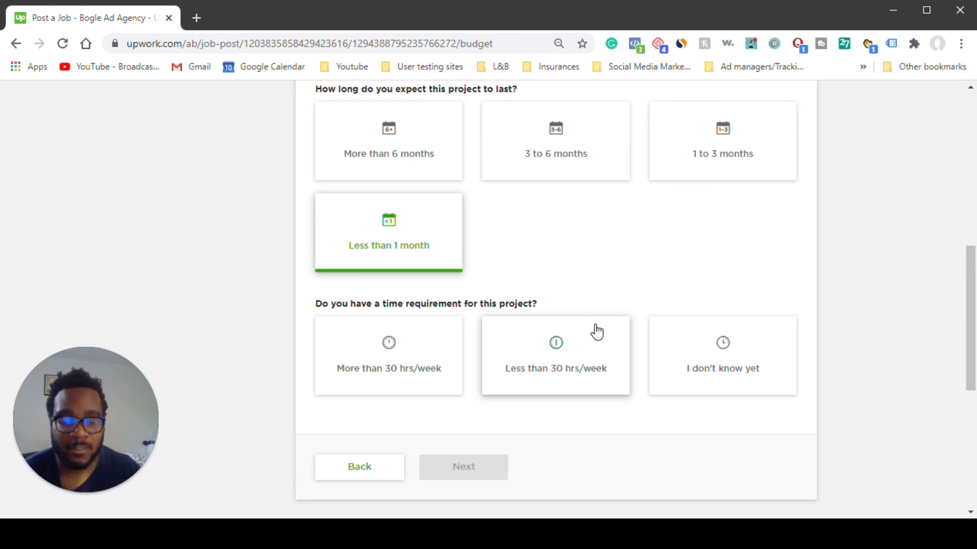
Set the project's time requirement to Less than 30 hrs/week and proceed to the review page
scroll(593, 331, "up", 1)
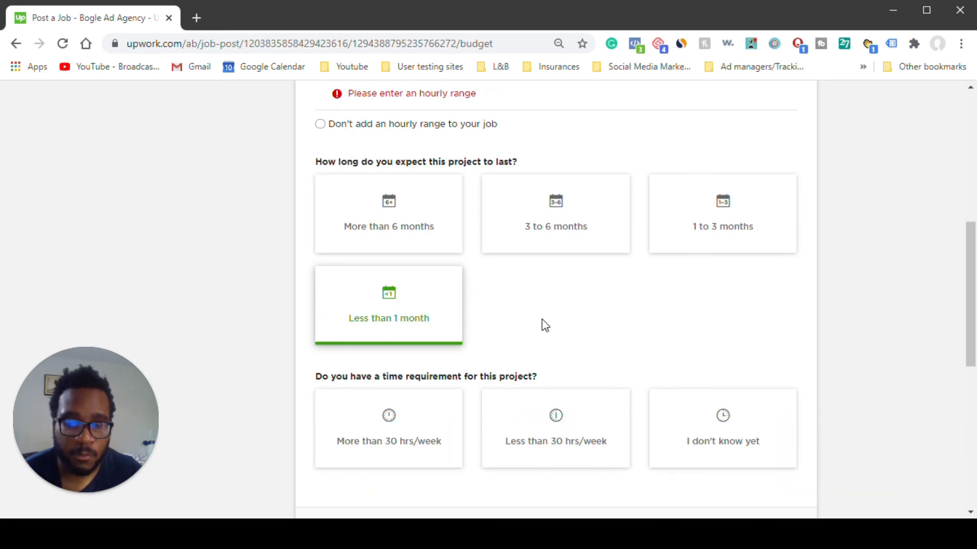
scroll(530, 324, "up", 3)
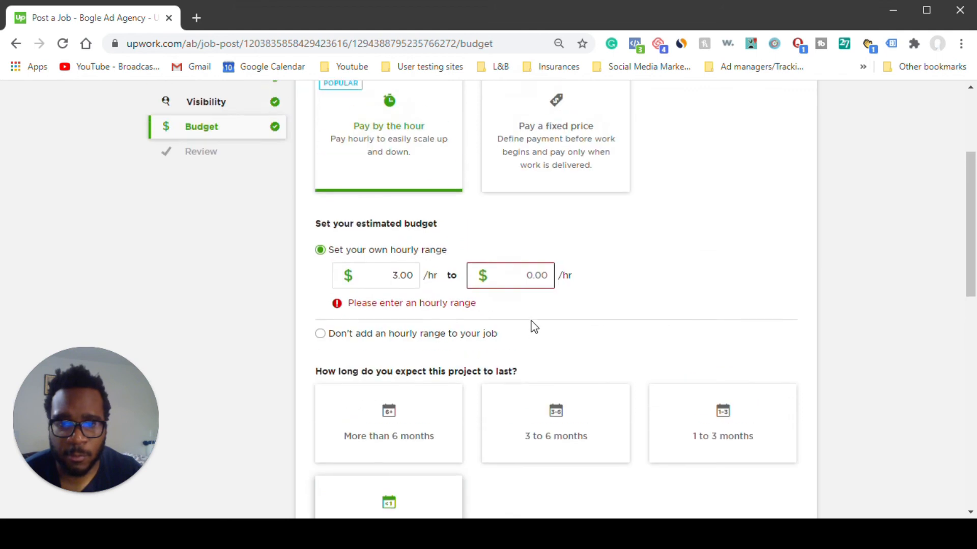
scroll(530, 324, "down", 6)
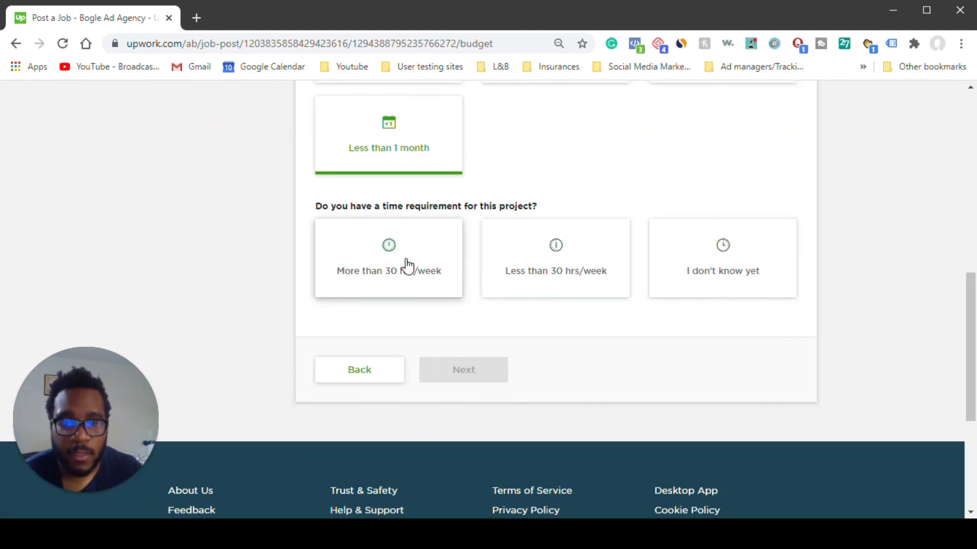
left_click(574, 281)
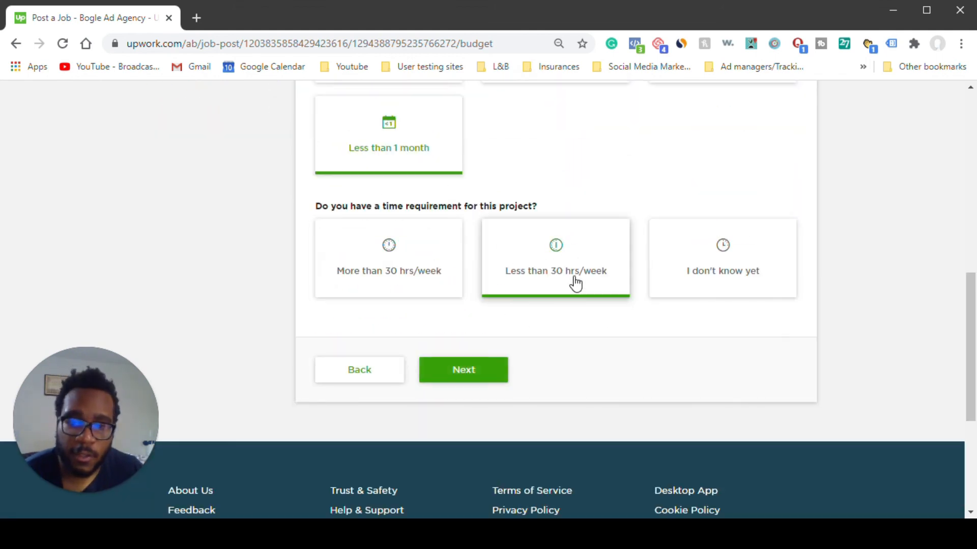
scroll(628, 351, "up", 3)
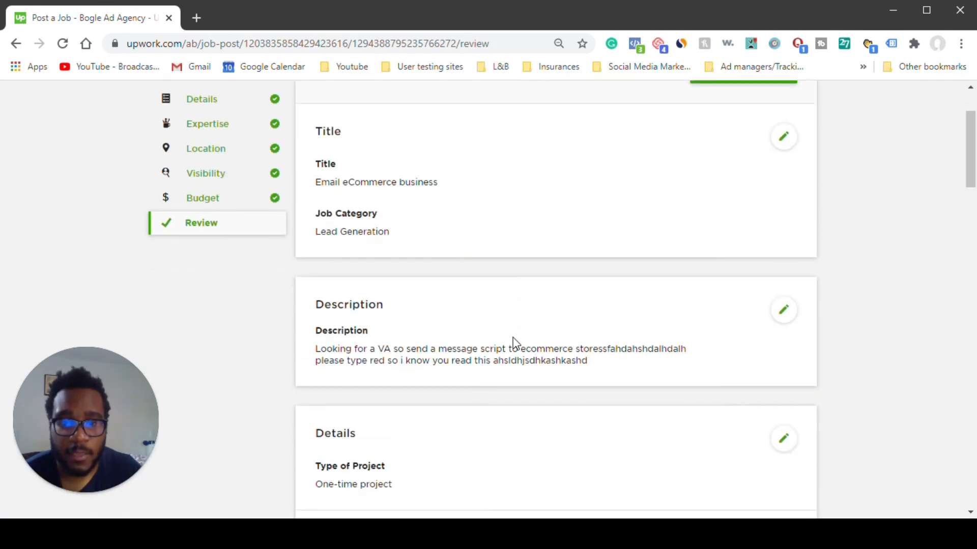
Look over the job post summary, including its title, description, details, location and visibility sections
scroll(512, 342, "down", 7)
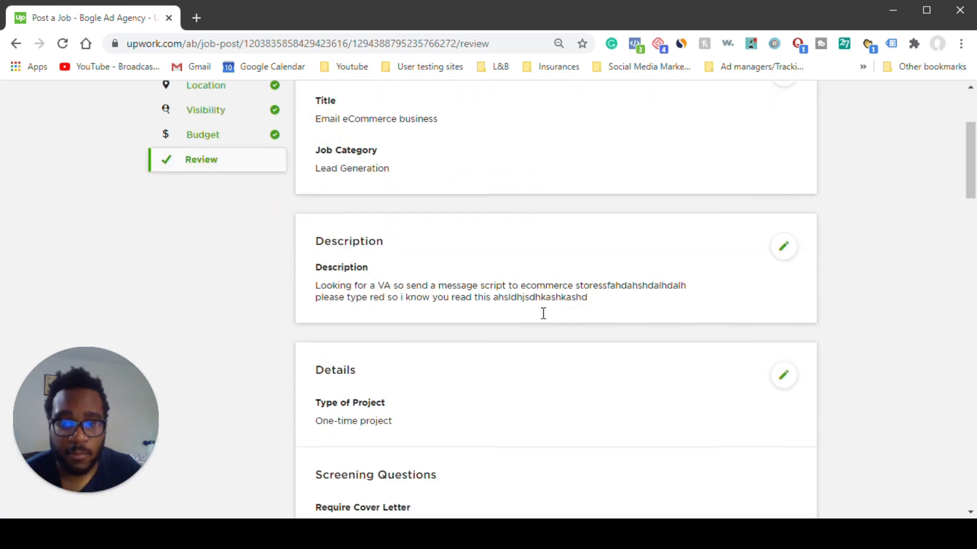
scroll(505, 386, "down", 9)
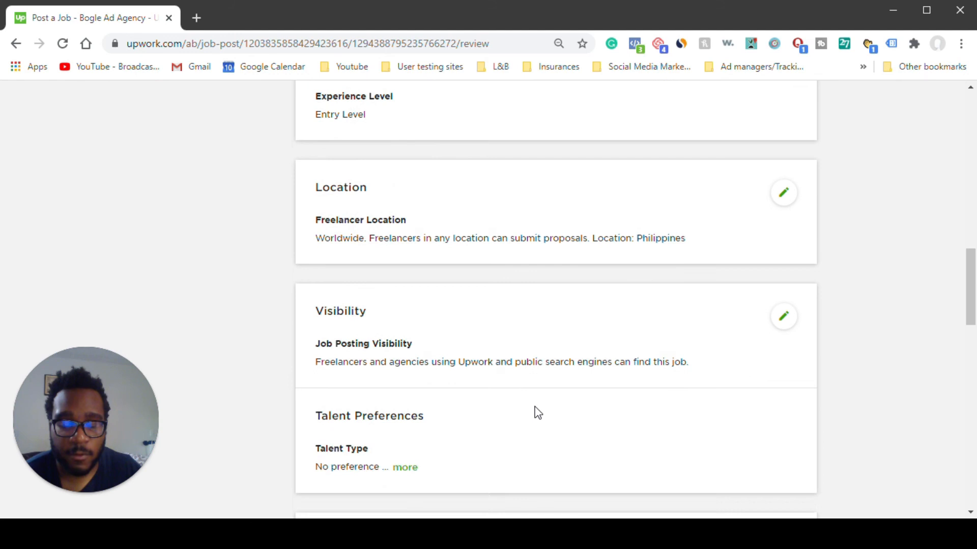
scroll(534, 410, "up", 4)
scroll(551, 410, "up", 15)
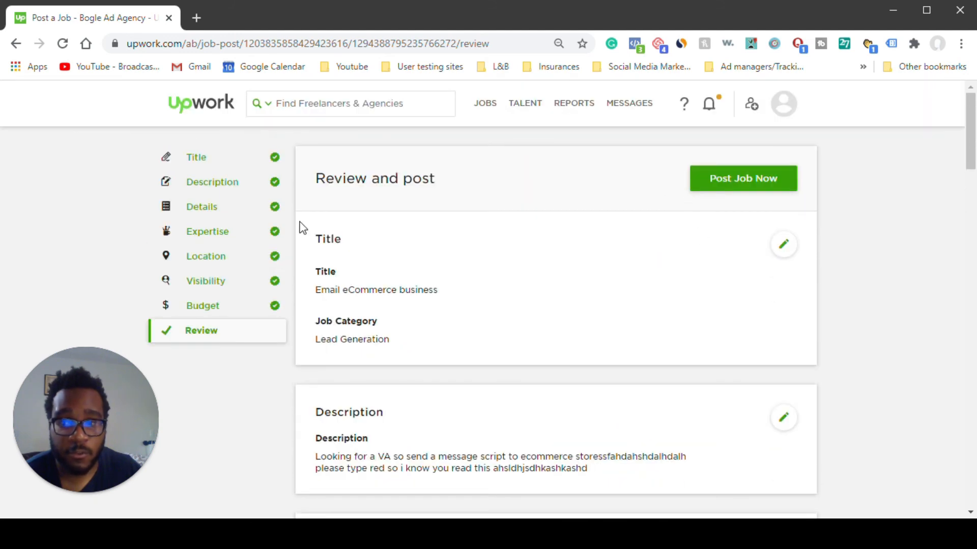
Return to the budget page, change the payment type to a fixed price with a $50 budget, and continue to the review page
left_click(17, 43)
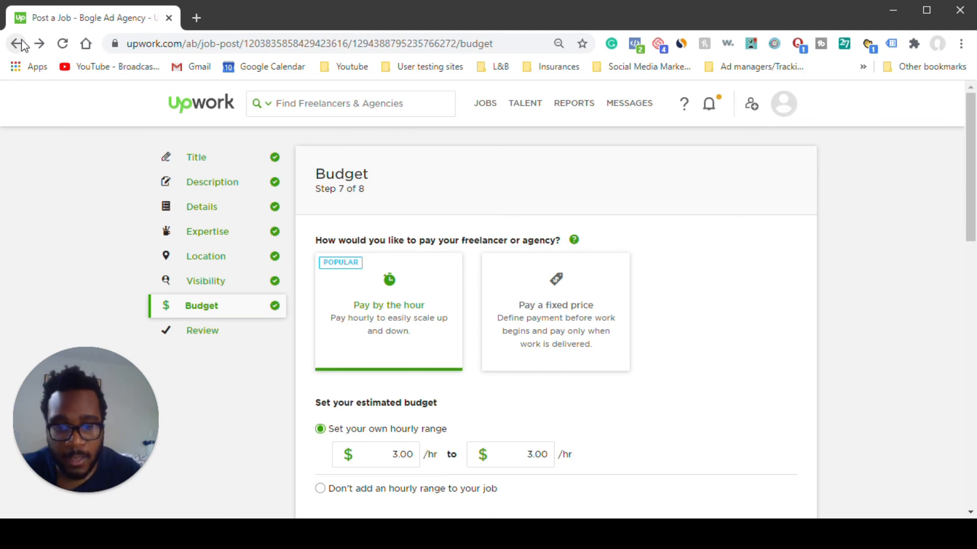
scroll(601, 379, "down", 1)
scroll(559, 369, "down", 1)
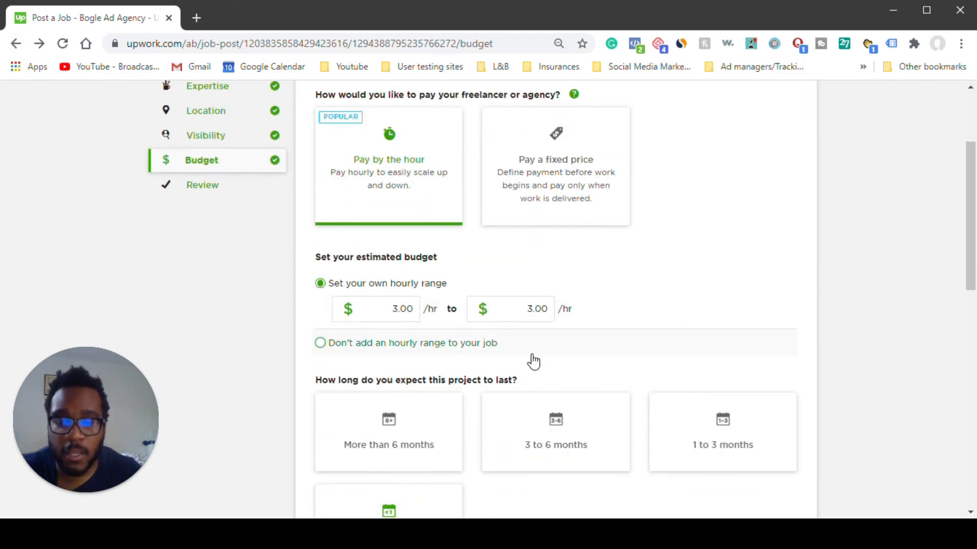
scroll(610, 344, "up", 2)
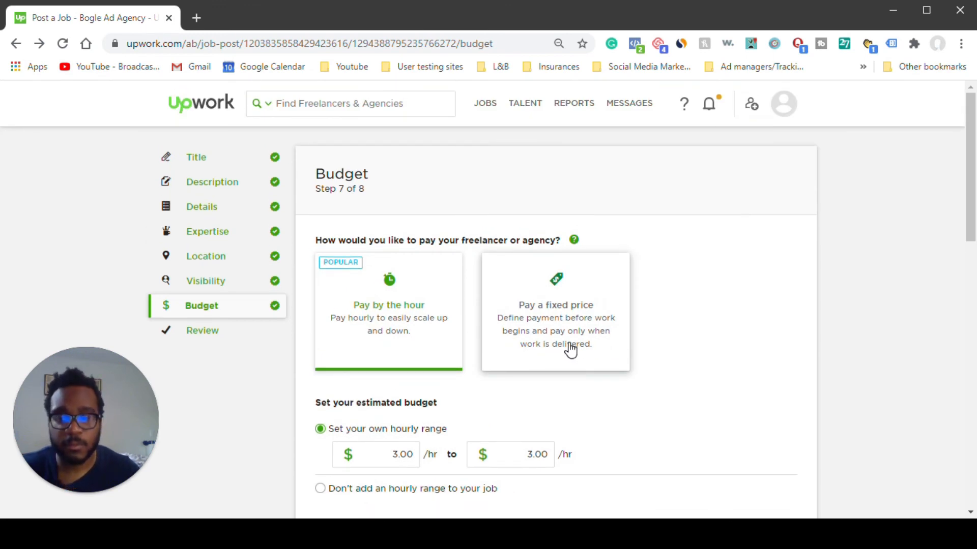
scroll(570, 347, "down", 1)
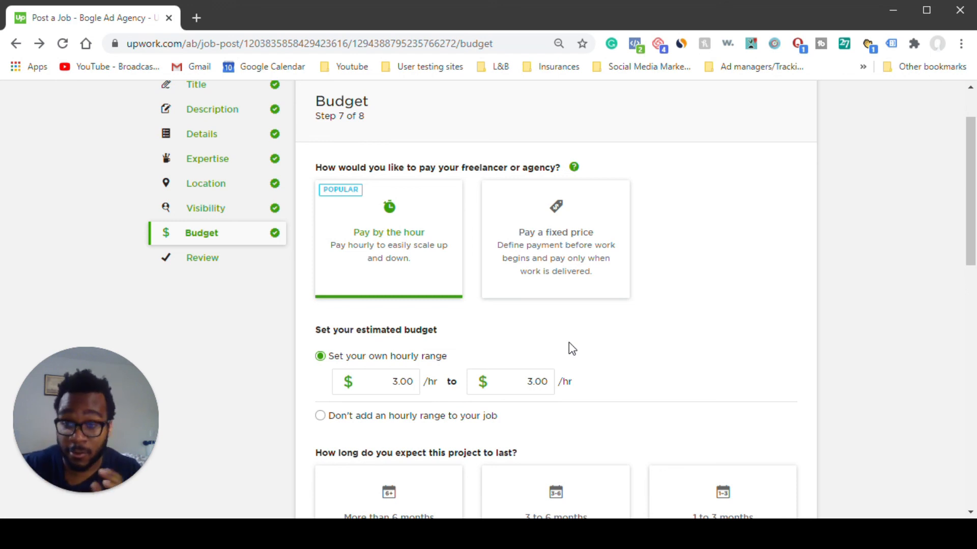
left_click(559, 278)
left_click(453, 362)
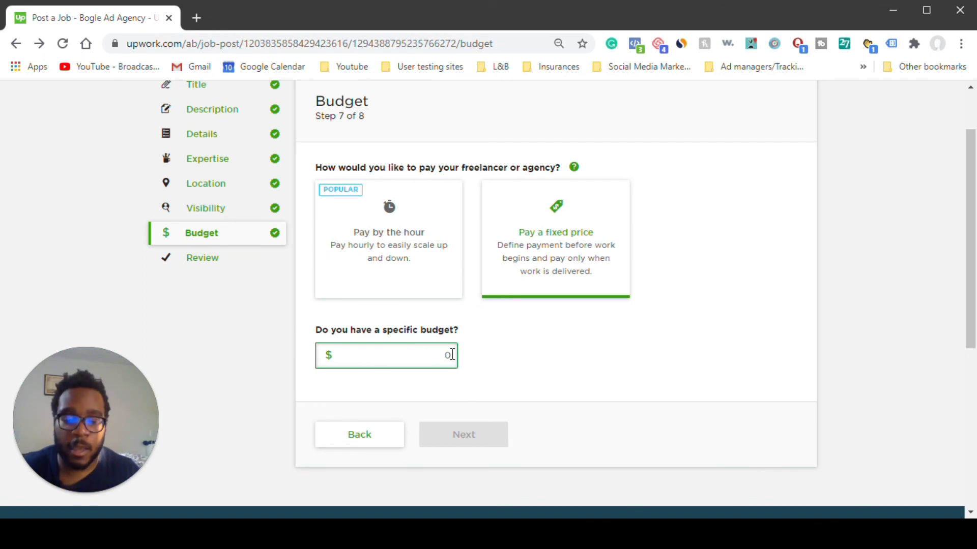
type("50")
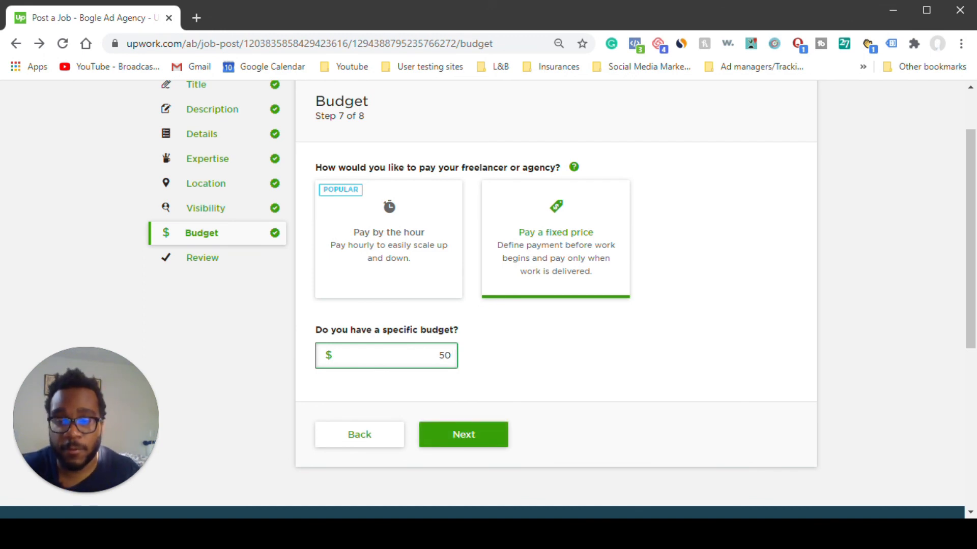
left_click(464, 434)
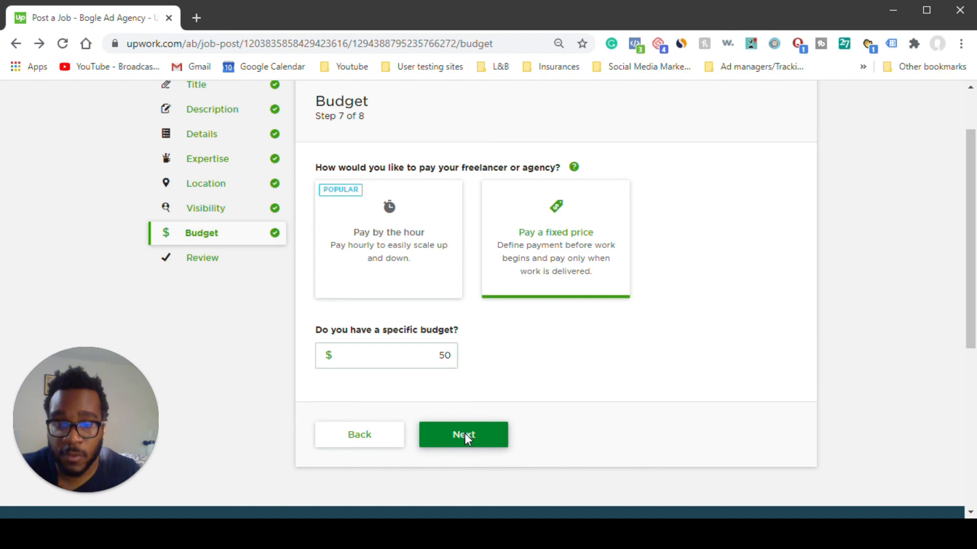
Check the budget and the other sections of the job post summary, and go back to the budget page
scroll(468, 439, "down", 20)
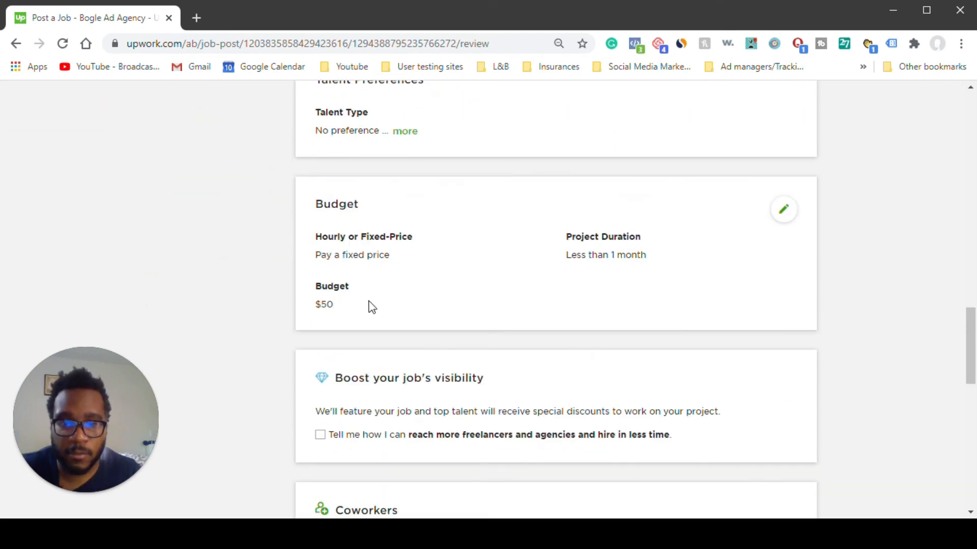
scroll(619, 349, "up", 17)
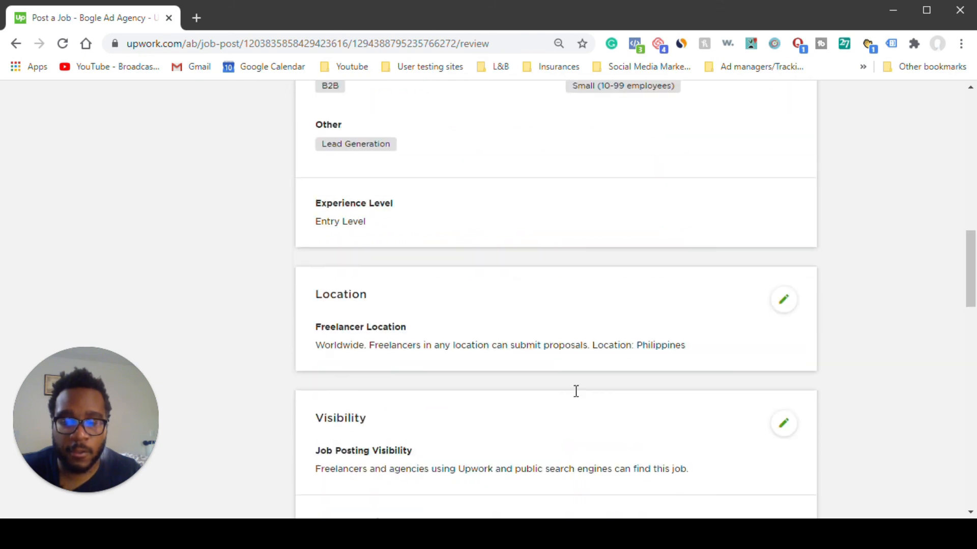
scroll(505, 363, "up", 7)
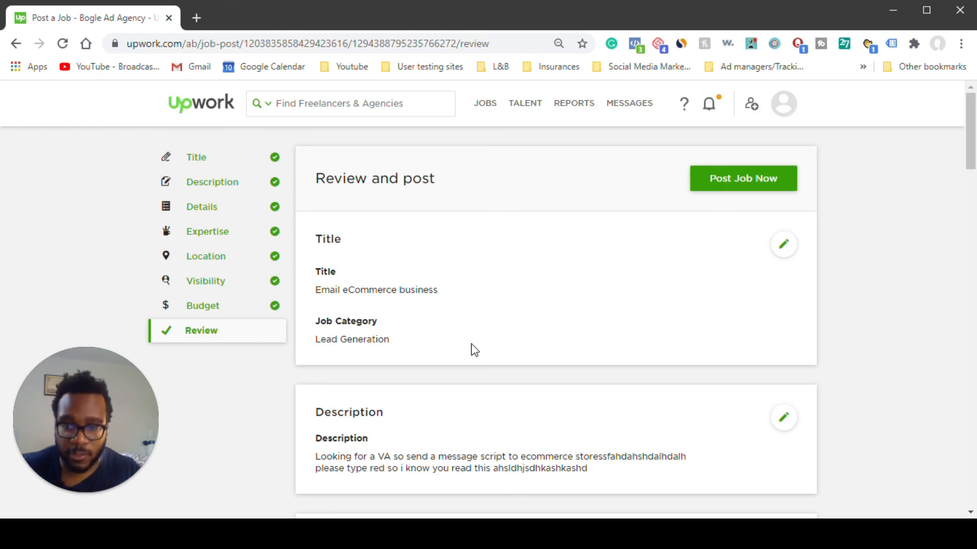
scroll(471, 344, "down", 4)
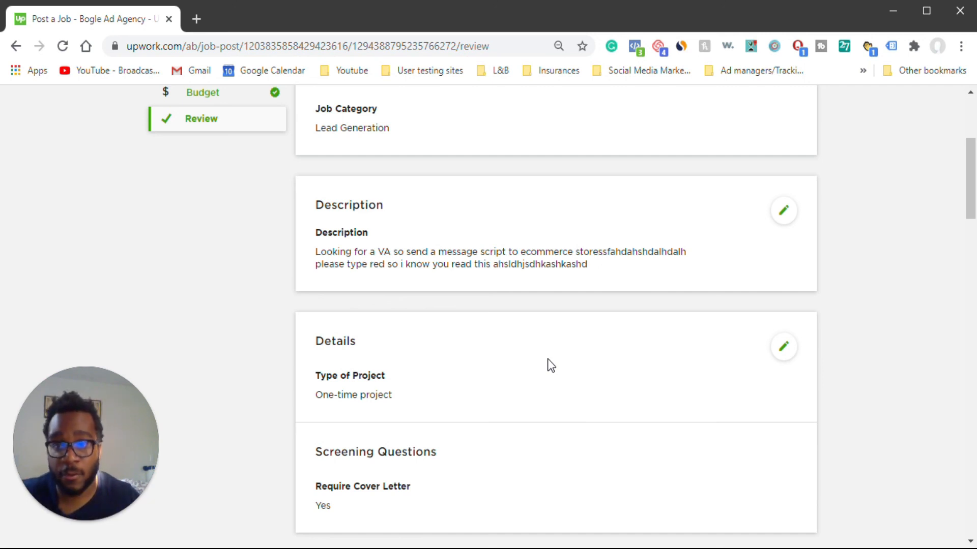
scroll(437, 359, "up", 5)
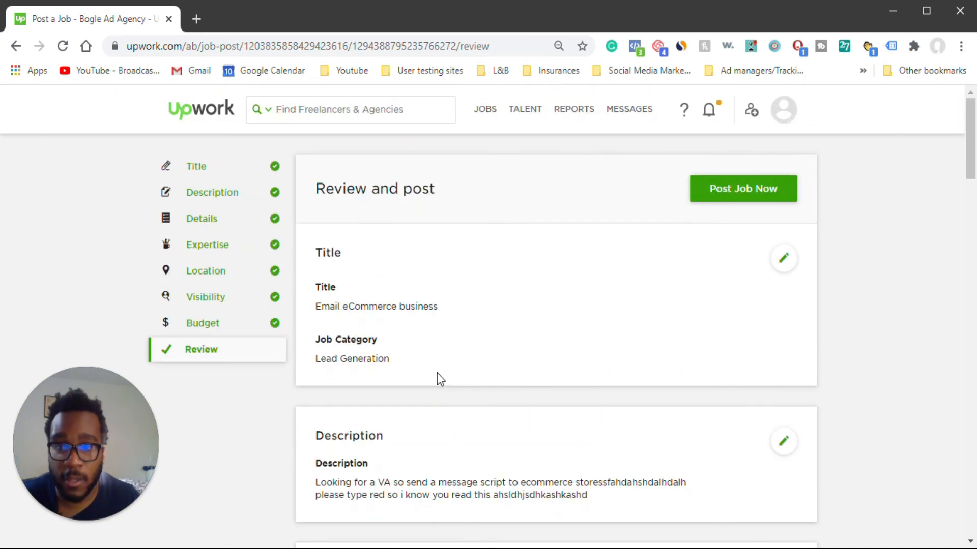
scroll(437, 379, "down", 4)
scroll(437, 379, "up", 4)
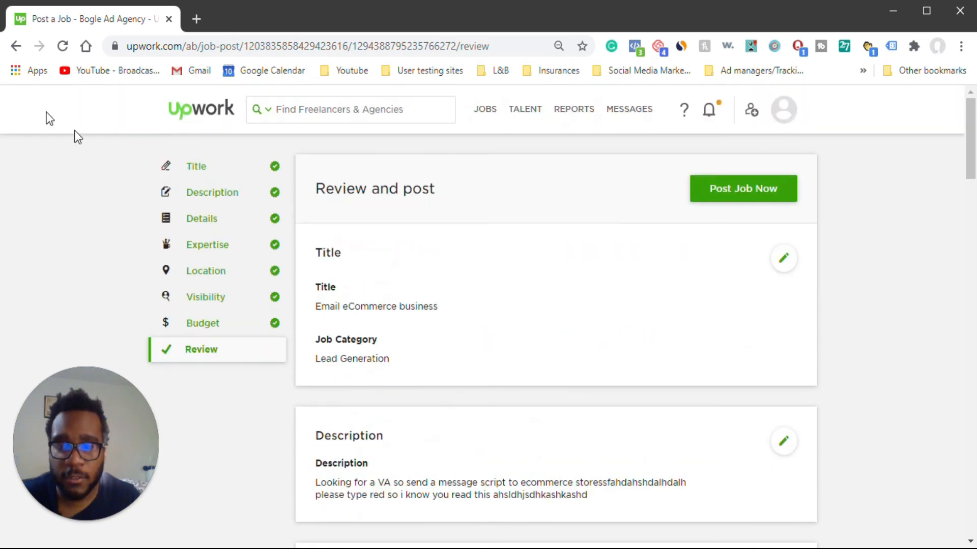
left_click(15, 46)
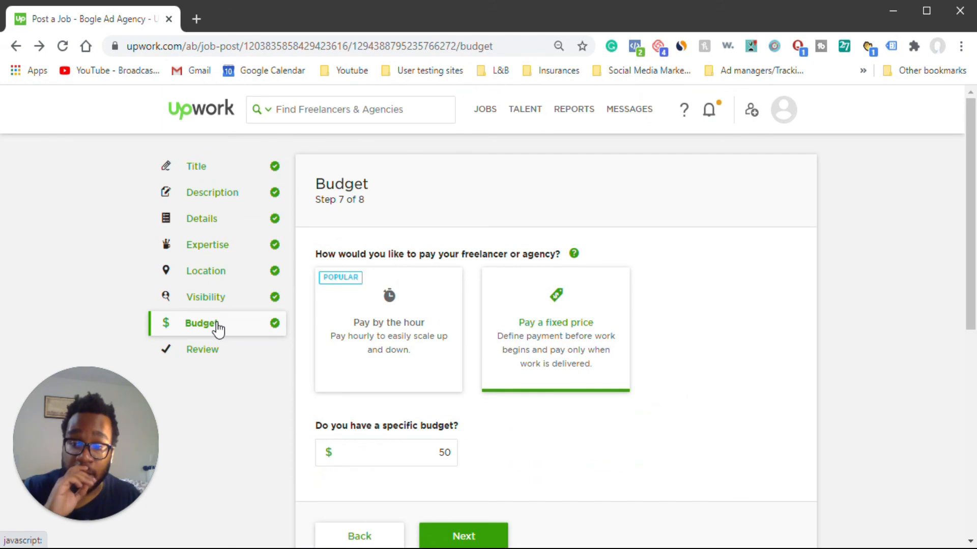
scroll(274, 388, "down", 3)
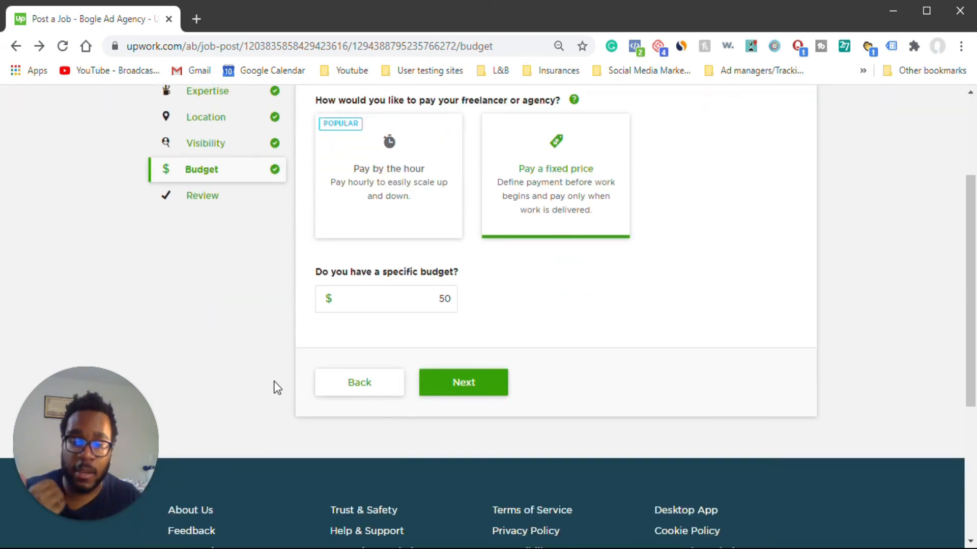